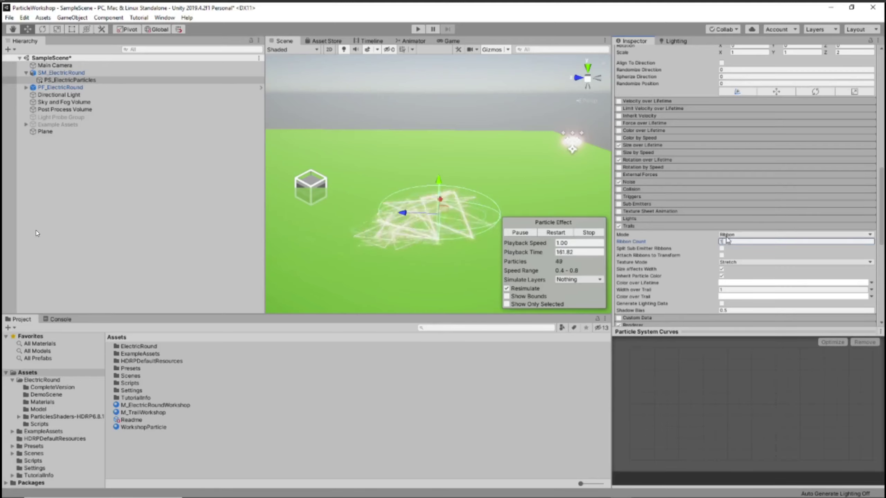
Switch Trails Mode to Particles and disable the Trails module on the electric particles
left_click(745, 244)
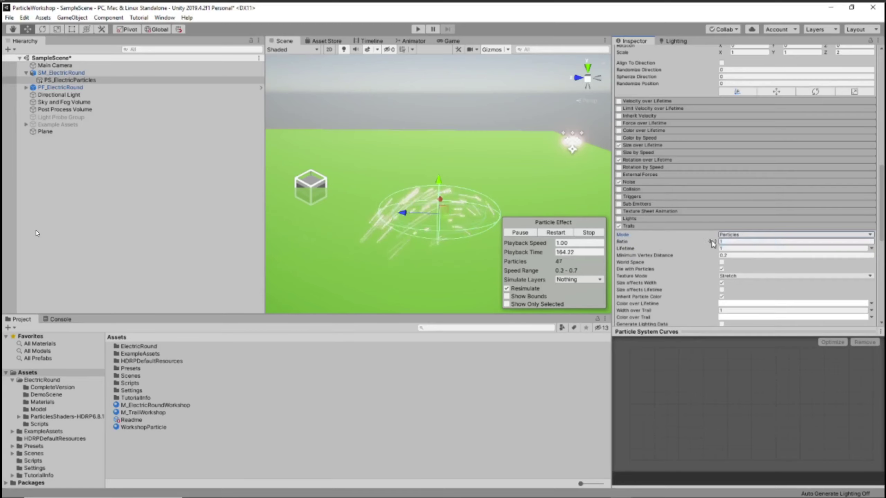
left_click(619, 226)
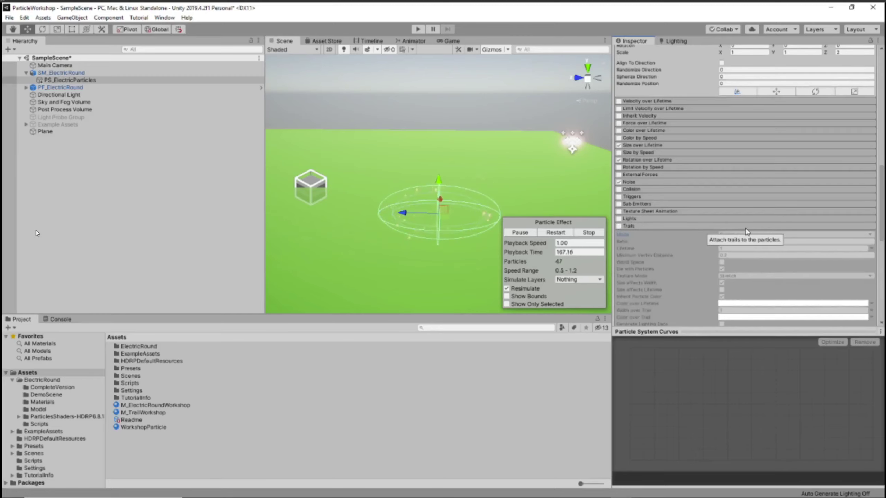
scroll(746, 231, "up", 15)
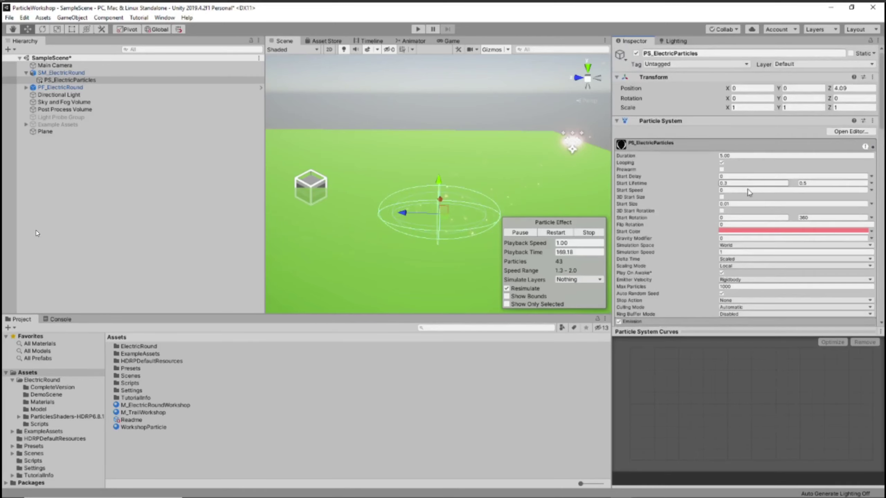
Make Start Size uniform Random Between Two Constants, 0.2 and 0.3, and orbit to view the result
left_click(872, 204)
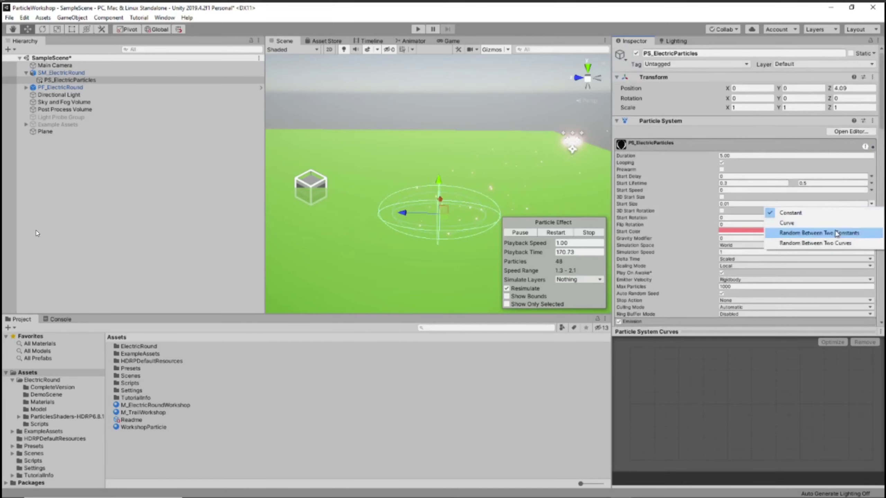
left_click(833, 233)
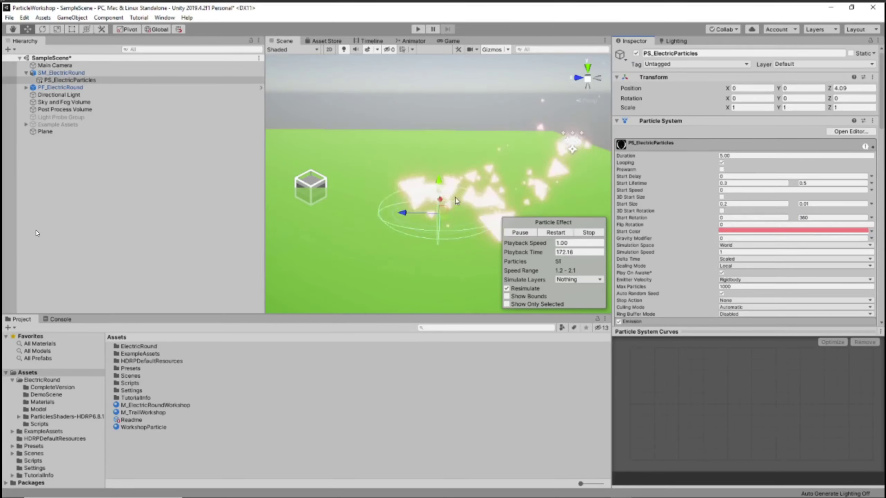
left_click(722, 197)
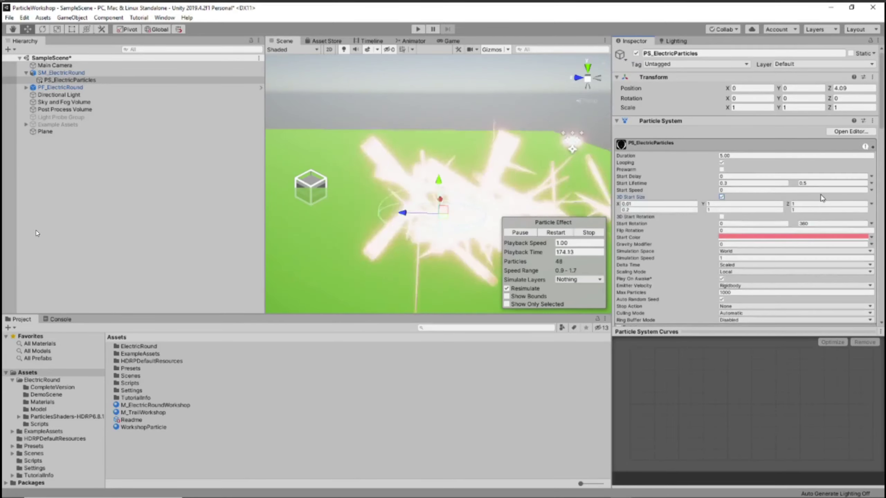
left_click(721, 197)
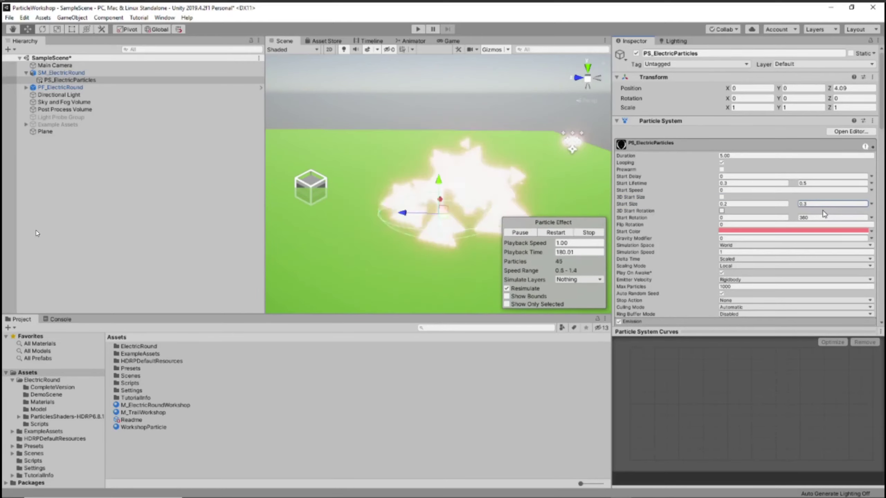
left_click_drag(349, 189, 254, 212, "alt")
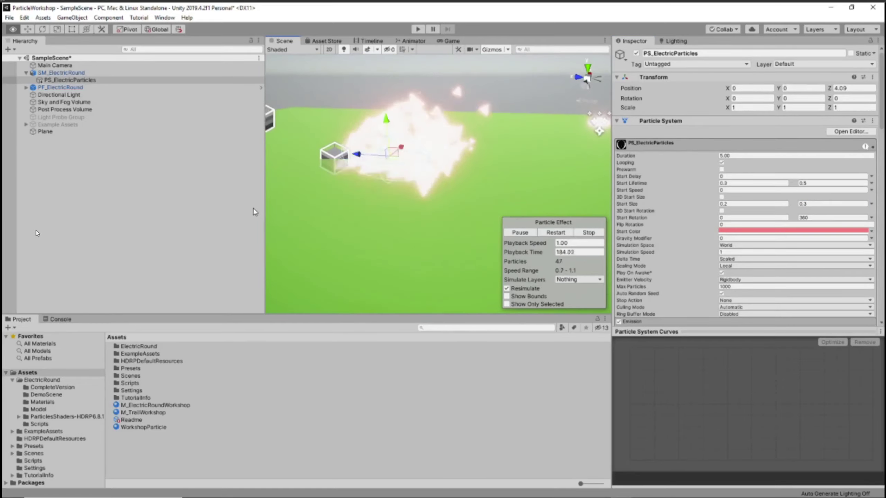
left_click_drag(559, 161, 501, 158, "alt")
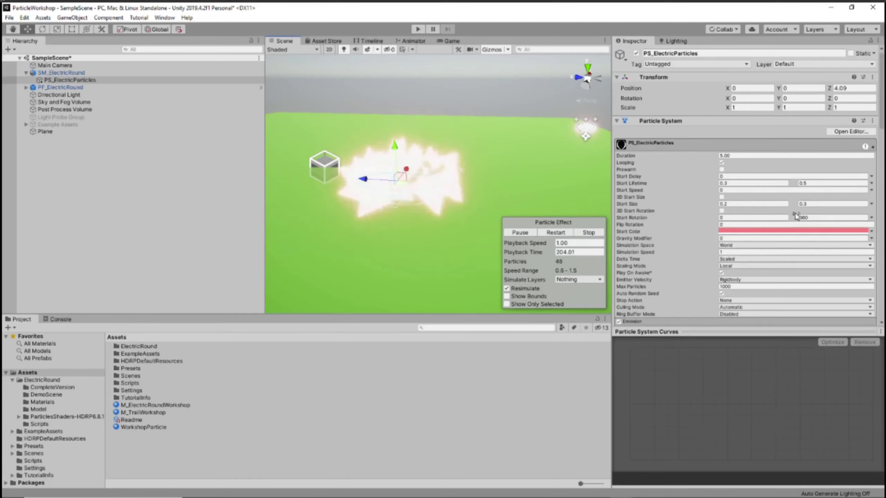
scroll(793, 219, "down", 10)
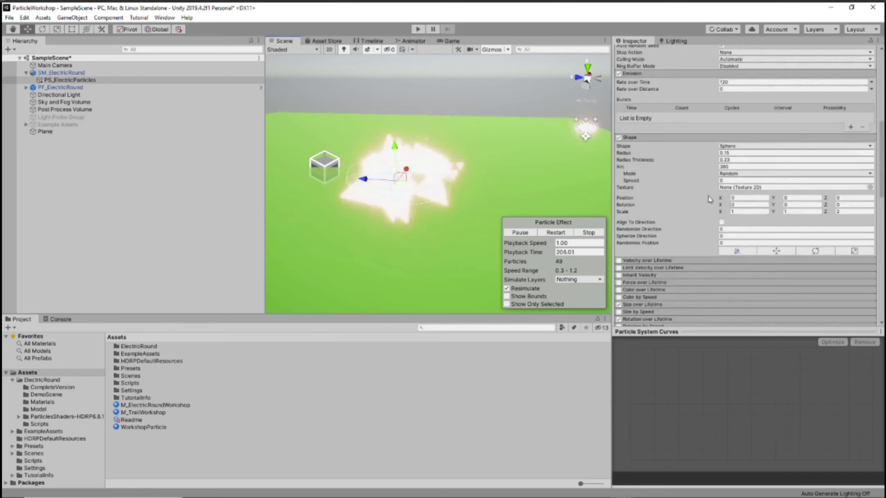
scroll(698, 192, "down", 3)
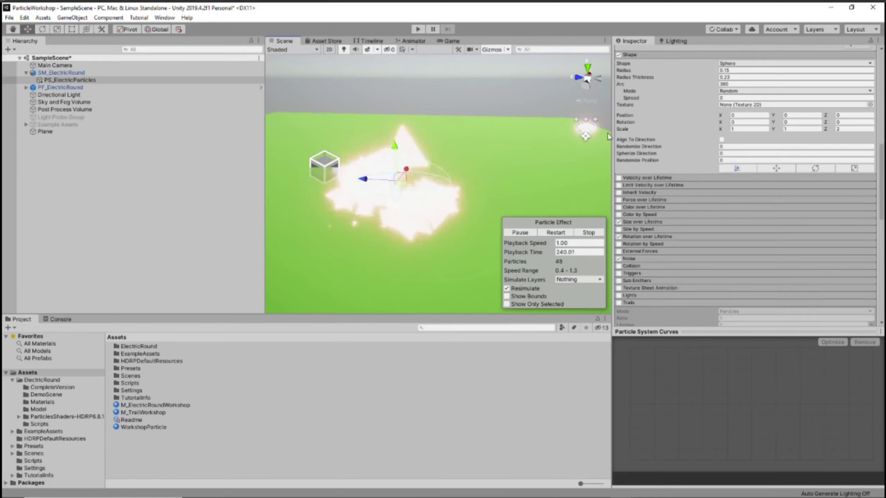
right_click_drag(453, 174, 450, 157)
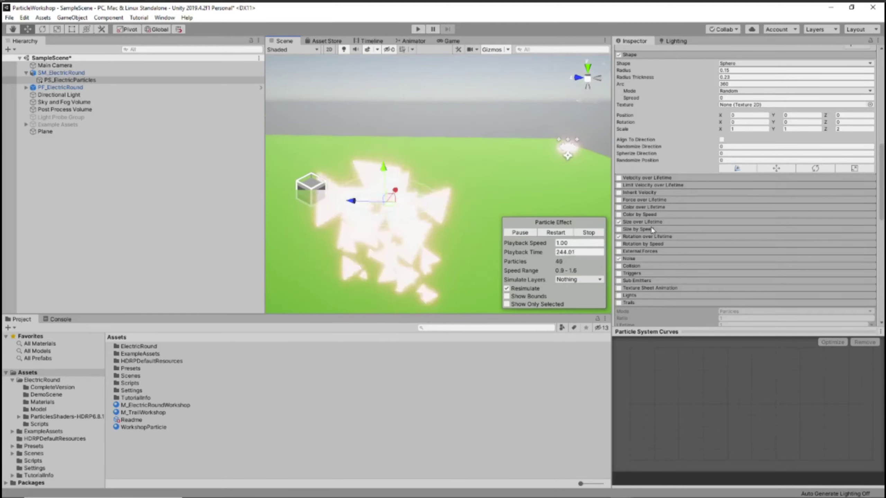
left_click(654, 177)
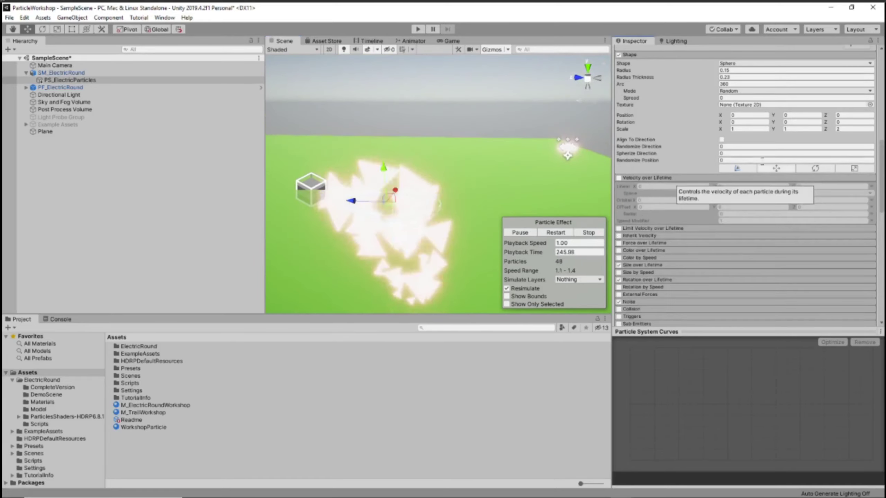
left_click(668, 177)
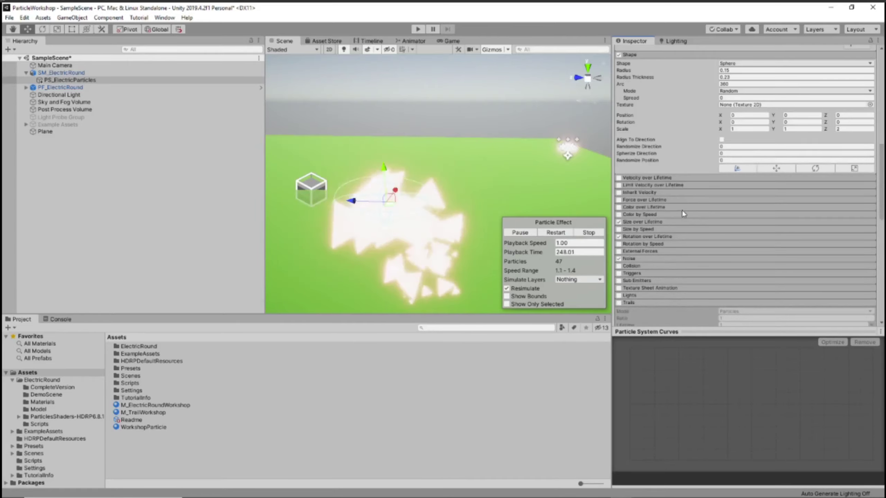
mouse_move(675, 480)
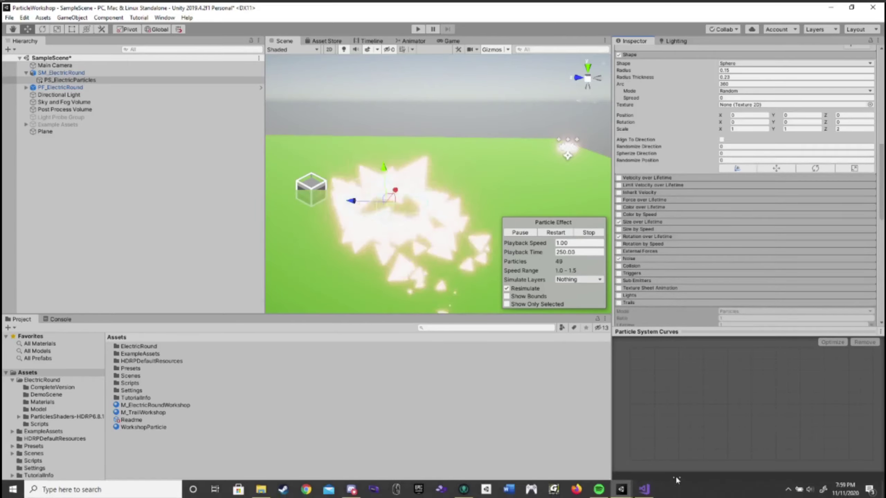
mouse_move(621, 489)
mouse_move(685, 454)
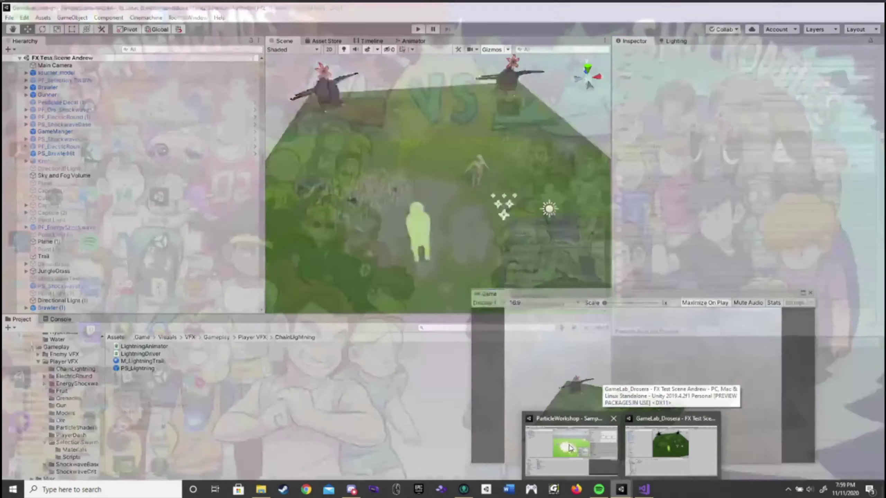
mouse_move(591, 439)
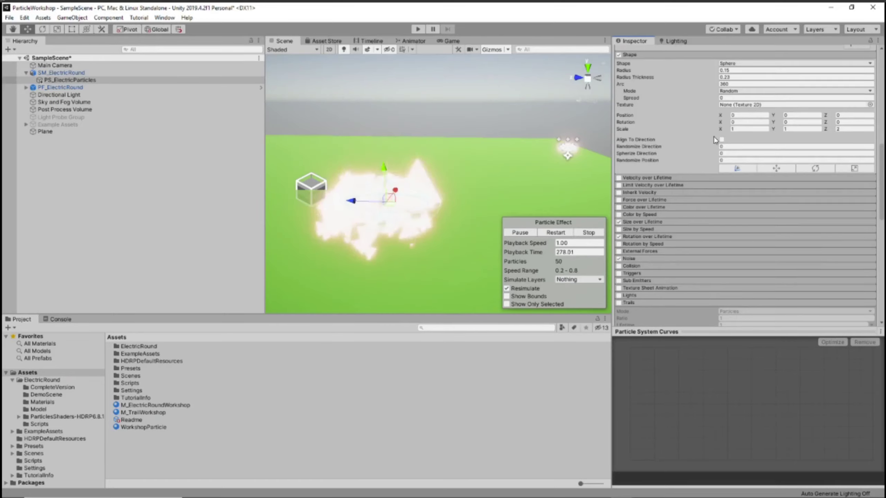
Close the ParticleWorkshop project with Don't Save, discarding the SampleScene edits
scroll(714, 140, "up", 10)
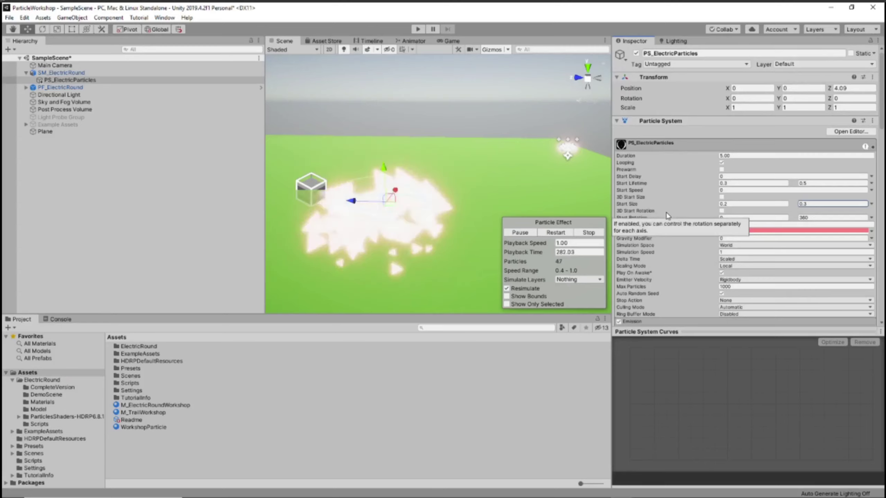
scroll(666, 216, "down", 8)
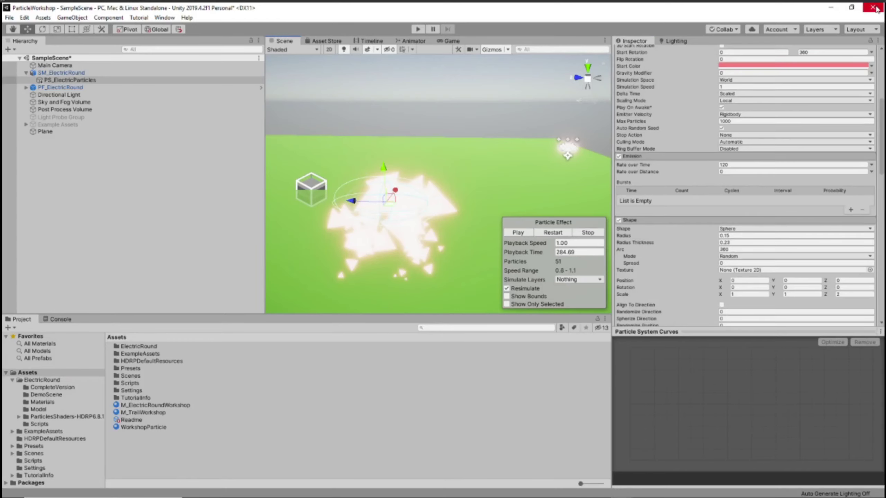
scroll(484, 214, "up", 5)
scroll(443, 182, "down", 2)
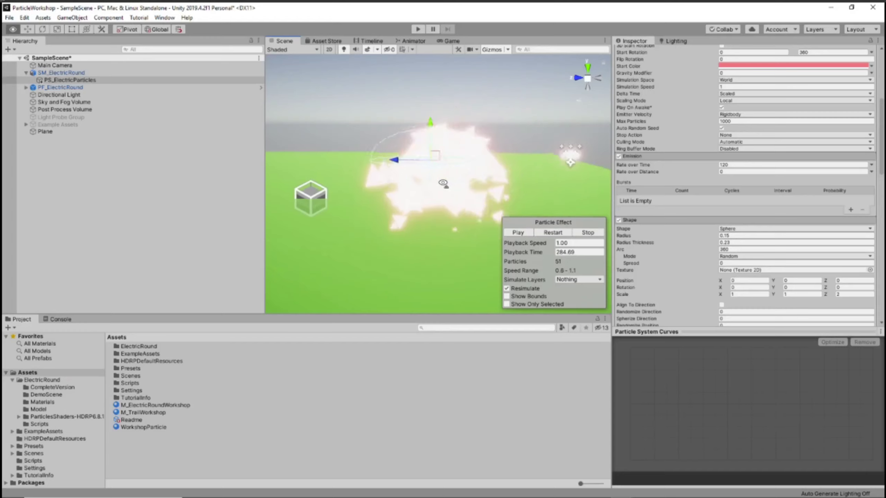
left_click(873, 10)
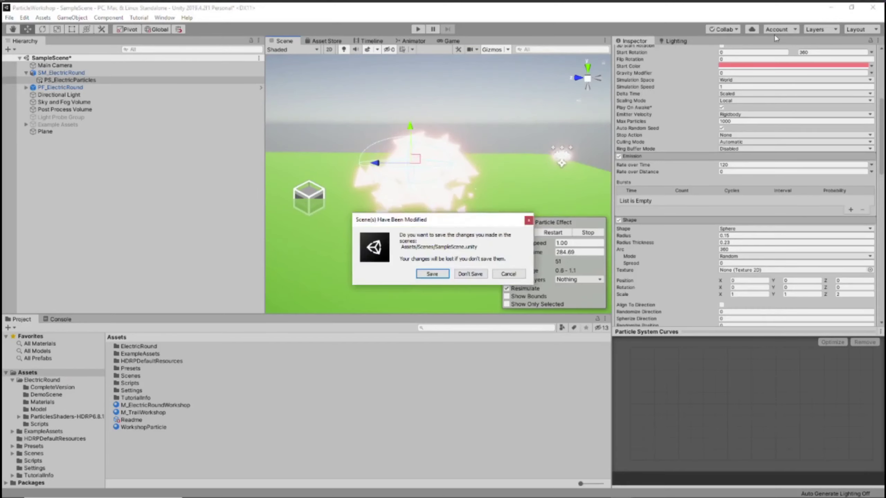
left_click(463, 275)
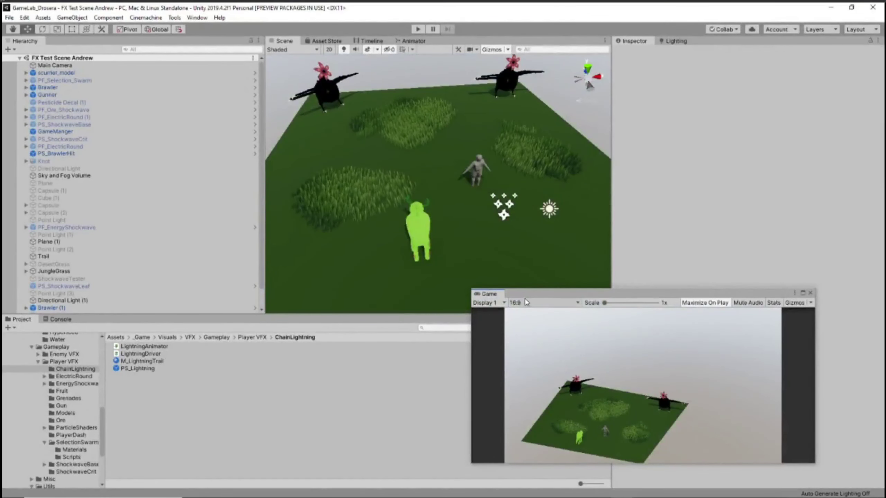
Inspect LightningDriver, ShockwaveTester, Point Light (3), SwarmDriver, JungleGrass and Trail in turn
left_click_drag(527, 302, 558, 290)
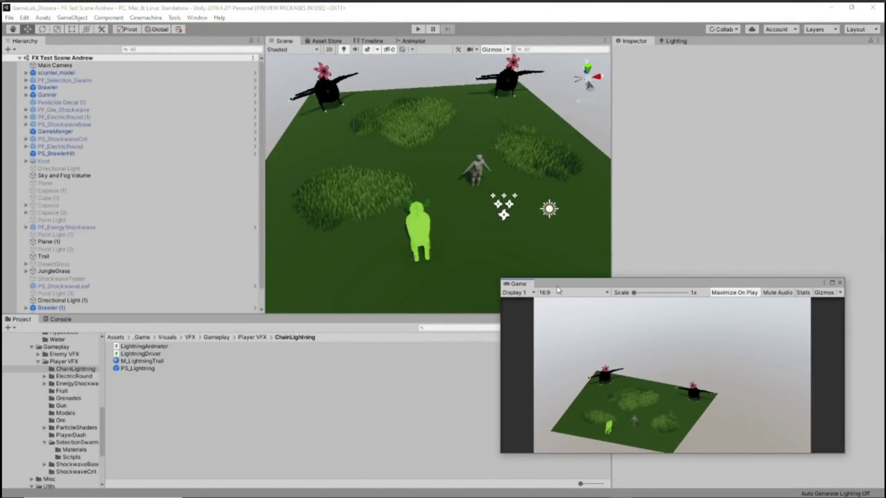
right_click_drag(506, 185, 452, 165)
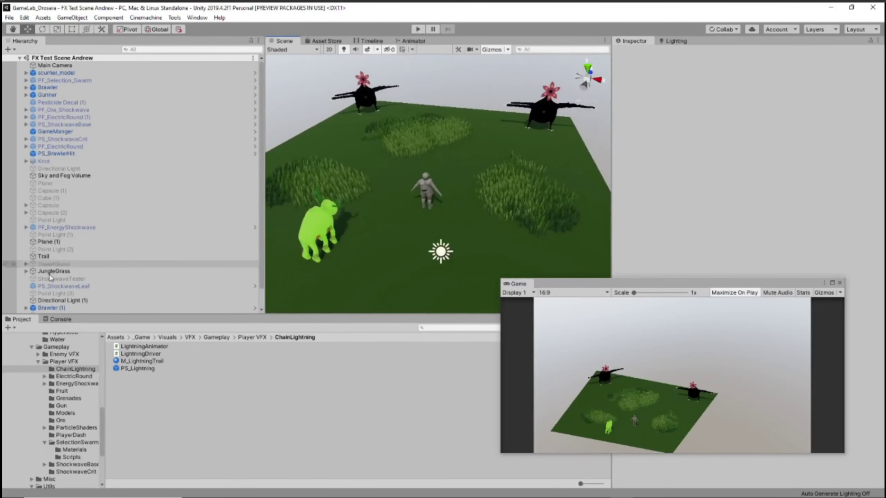
scroll(79, 293, "down", 1)
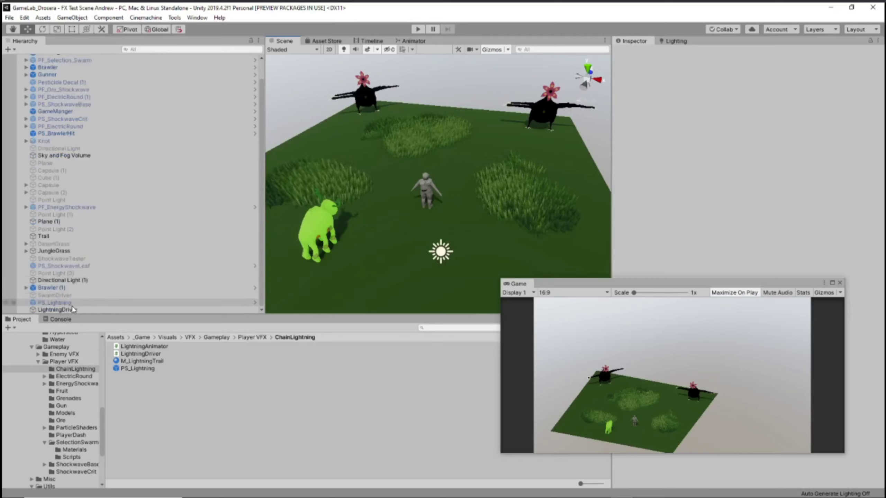
left_click(91, 308)
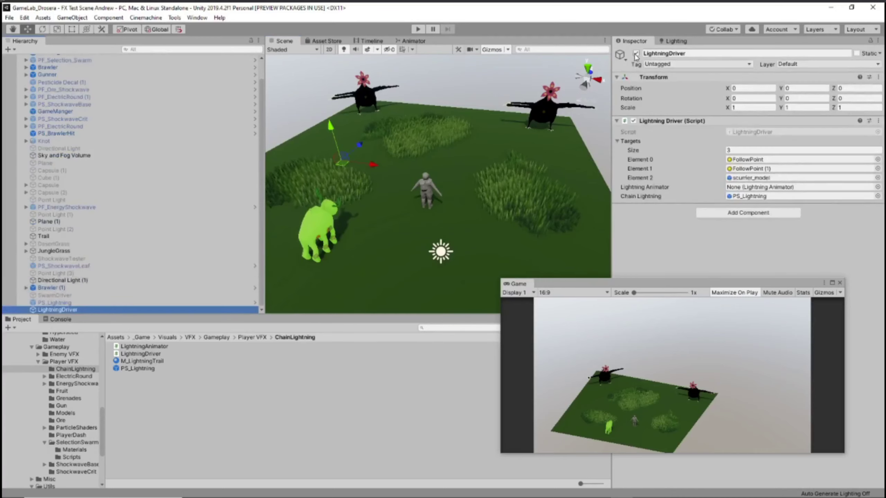
left_click(84, 258)
left_click(80, 273)
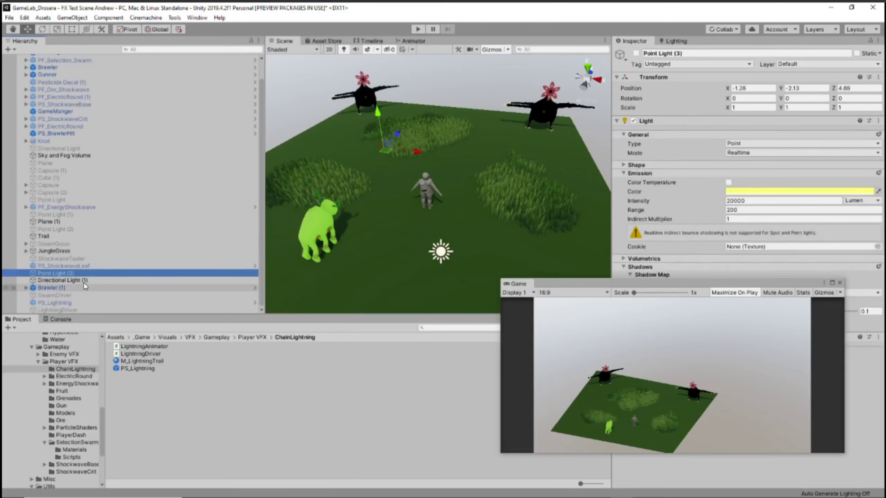
left_click(70, 296)
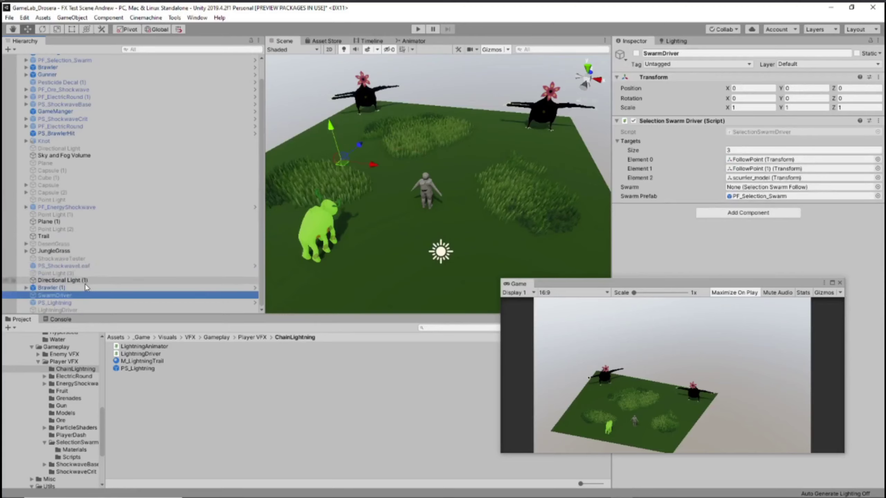
left_click(83, 251)
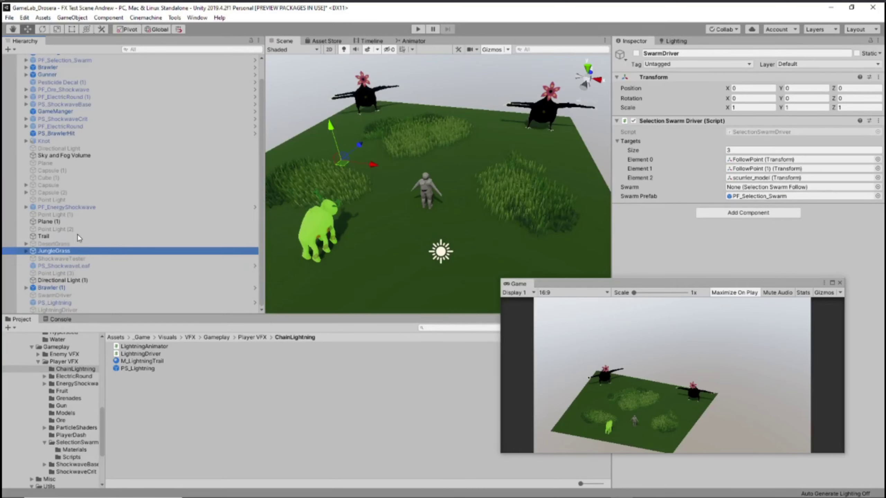
left_click(75, 236)
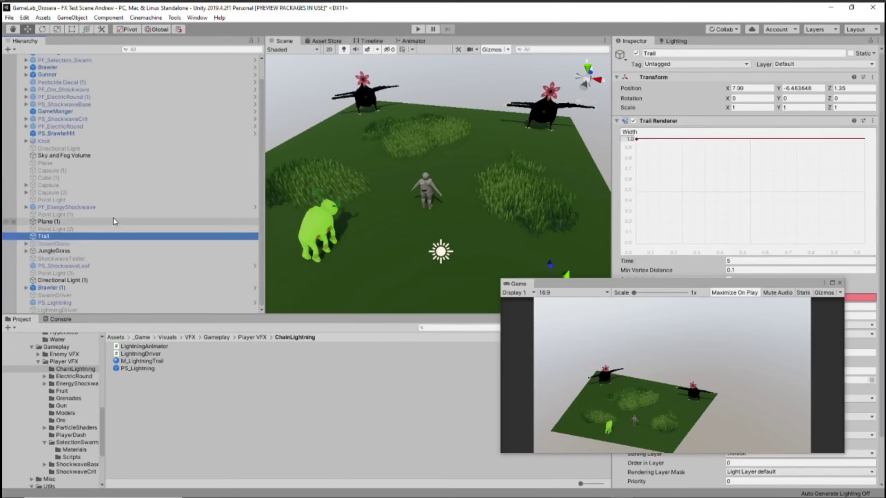
Check Sky and Fog Volume and PS_BrawlerHit, ending on PF_EnergyShockwave's test script with key E
left_click(79, 207)
left_click(162, 157)
right_click_drag(276, 181, 366, 195)
key("w")
left_click(121, 134)
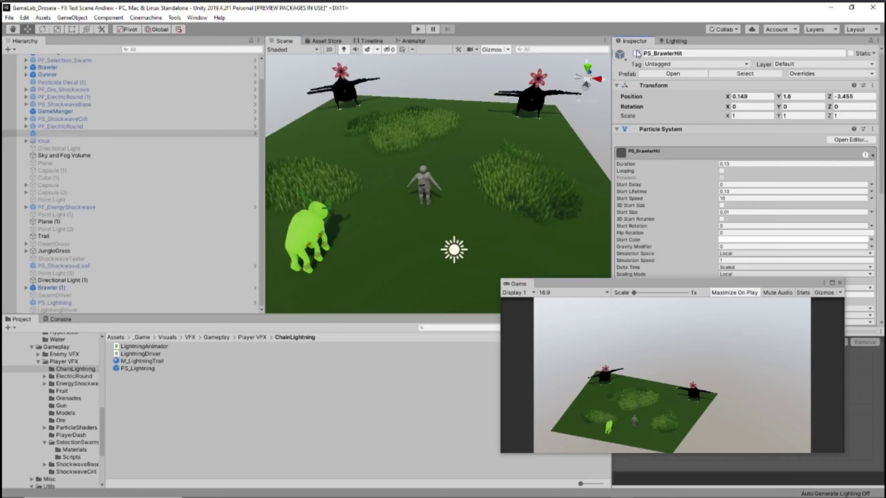
right_click_drag(395, 195, 393, 191)
scroll(151, 190, "up", 2)
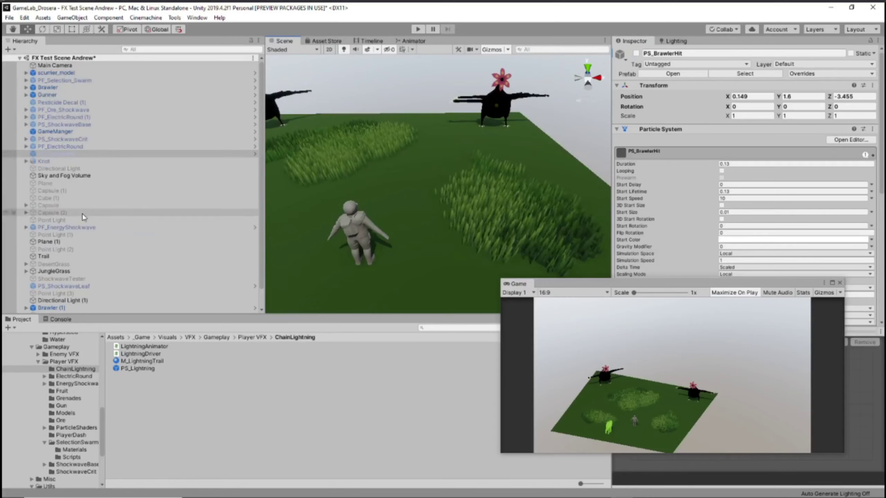
left_click(87, 227)
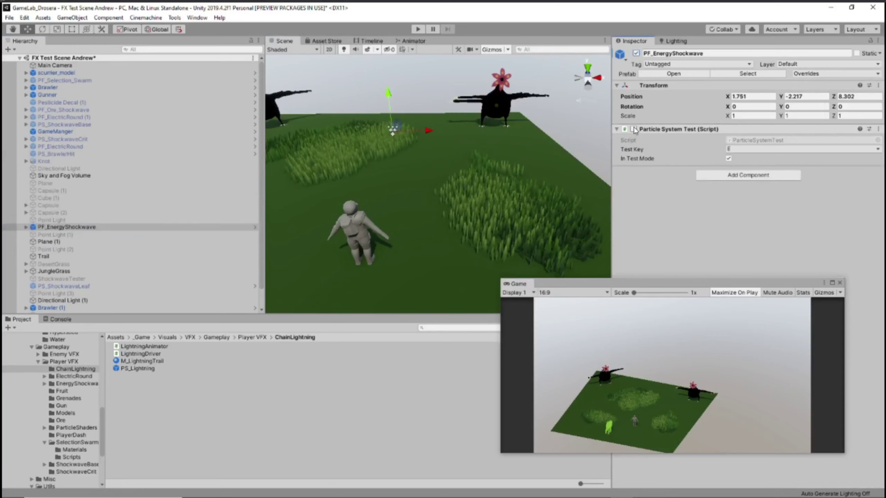
left_click(418, 29)
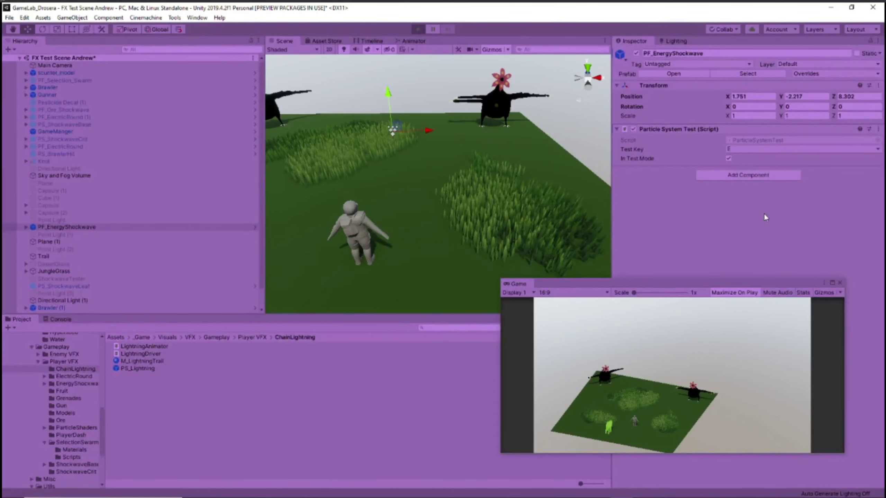
left_click(832, 283)
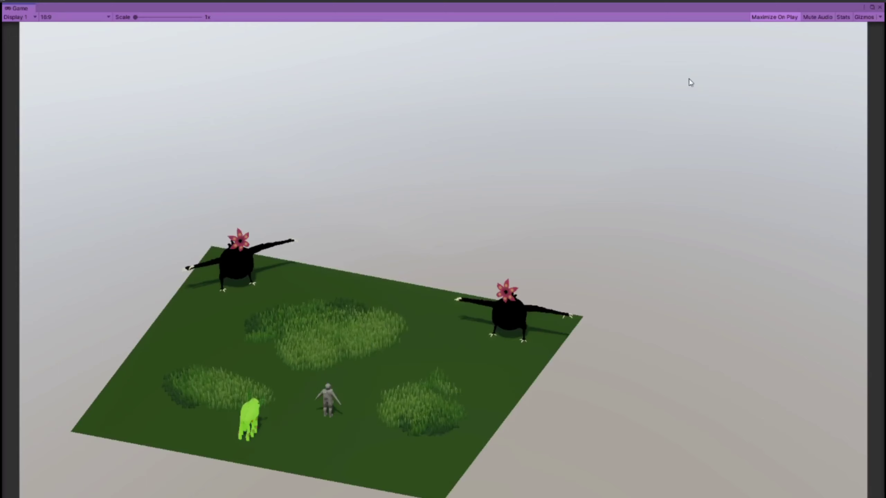
left_click(871, 7)
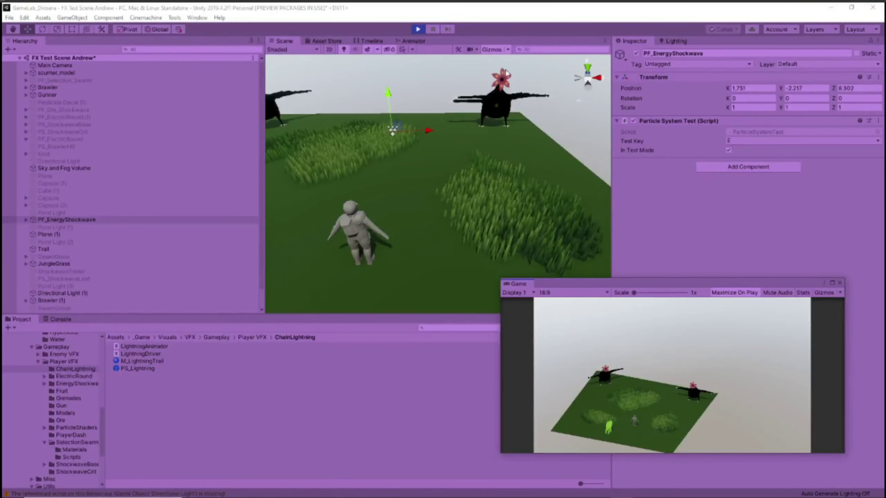
left_click(636, 53)
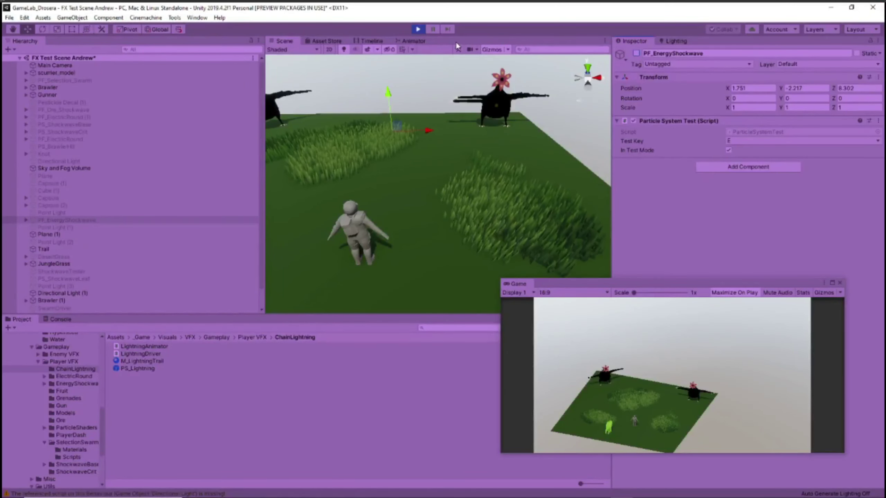
left_click(418, 30)
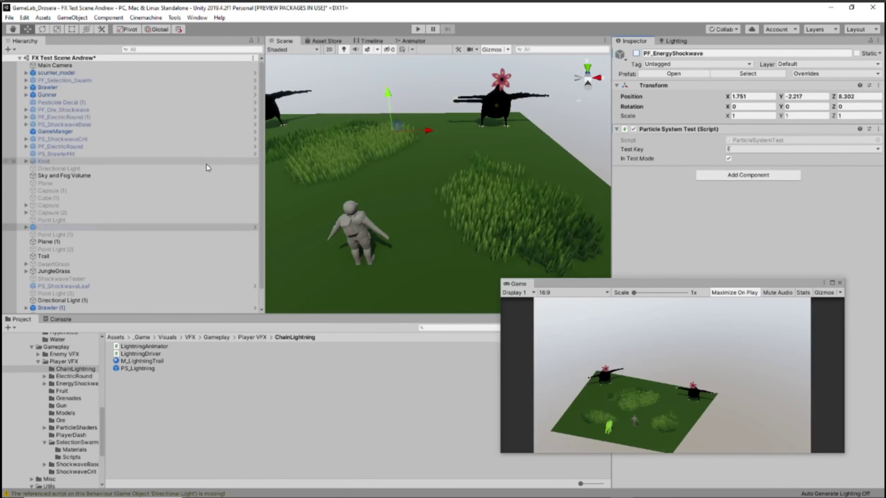
scroll(105, 166, "down", 2)
left_click(68, 309)
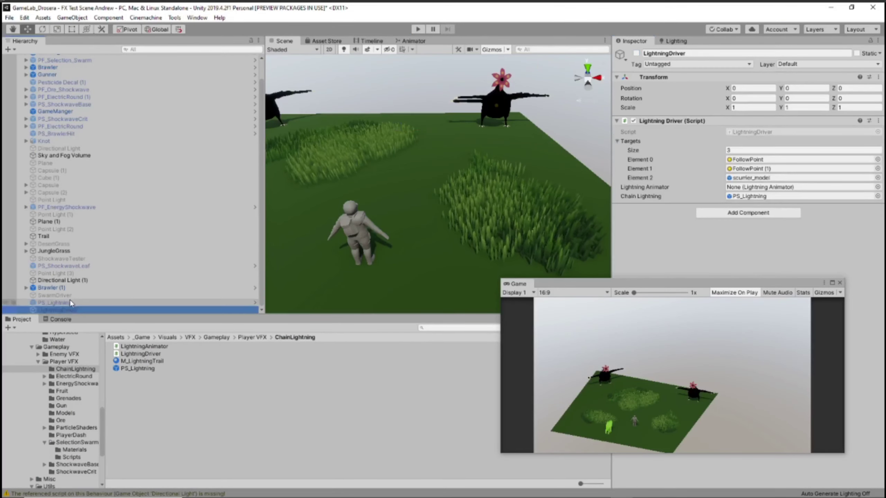
left_click(67, 295)
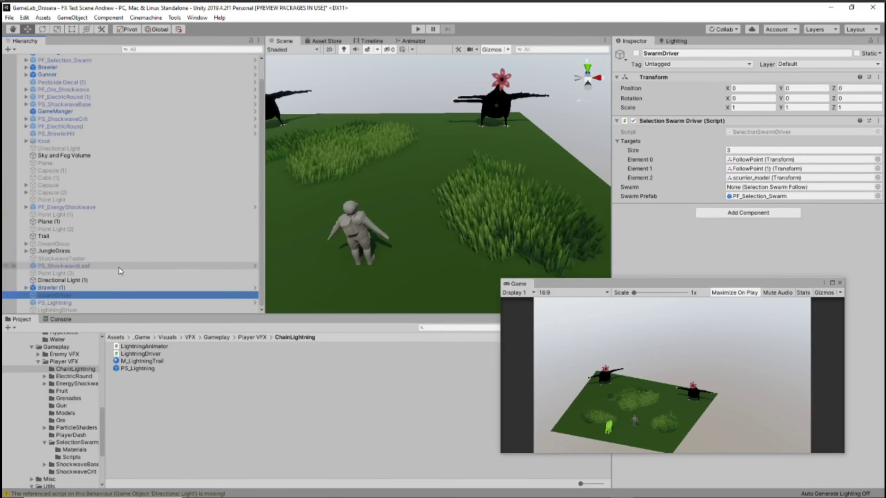
left_click(104, 208)
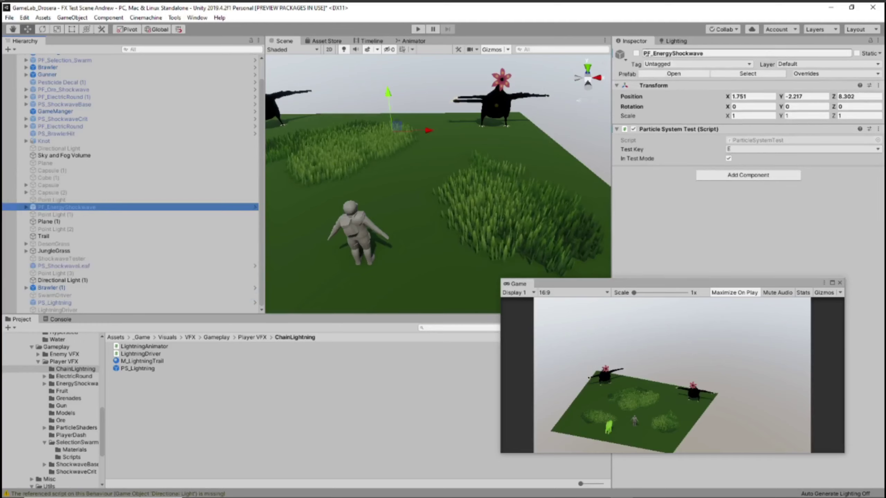
left_click(637, 54)
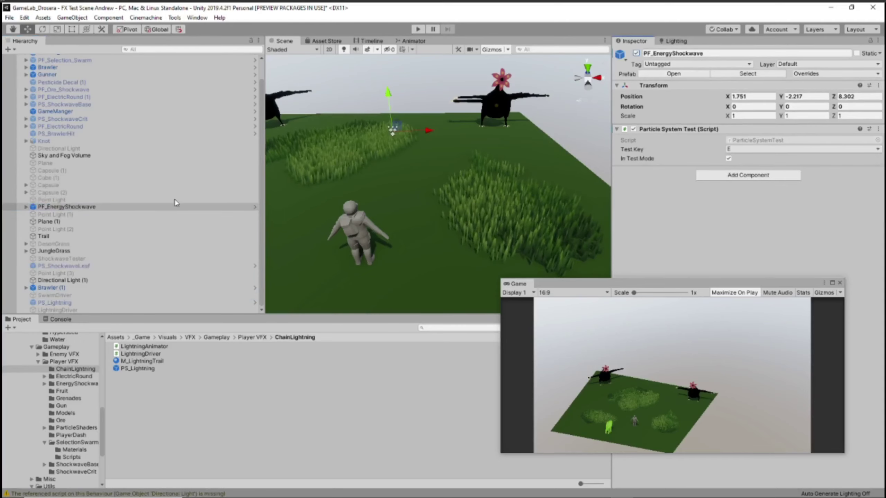
Untick Trails on PS_EnergyShockwaveElectricBurst under PF_EnergyShockwave, then run and stop the game to test it
left_click(26, 207)
left_click(87, 214)
left_click_drag(600, 278, 253, 285)
scroll(664, 250, "down", 10)
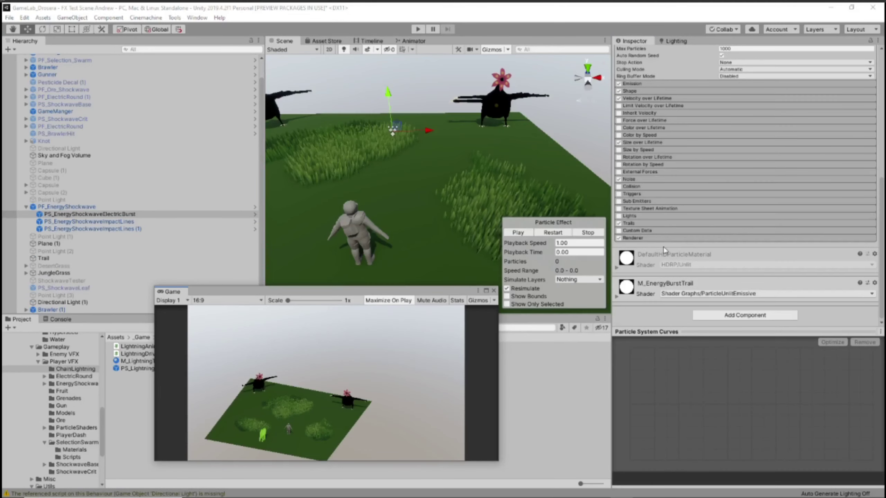
left_click(619, 224)
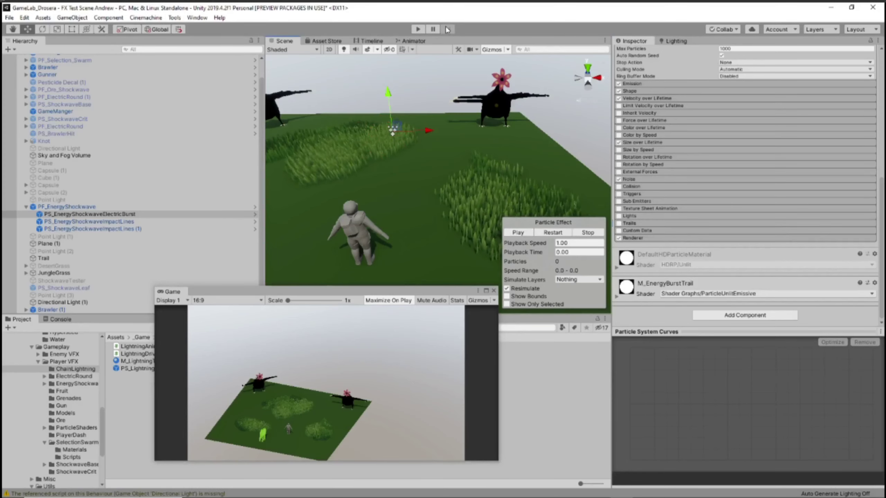
left_click(420, 30)
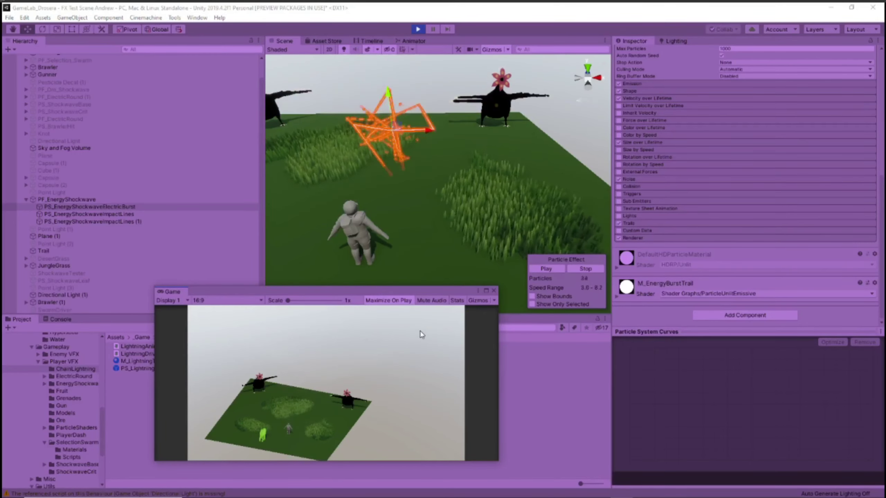
left_click(418, 29)
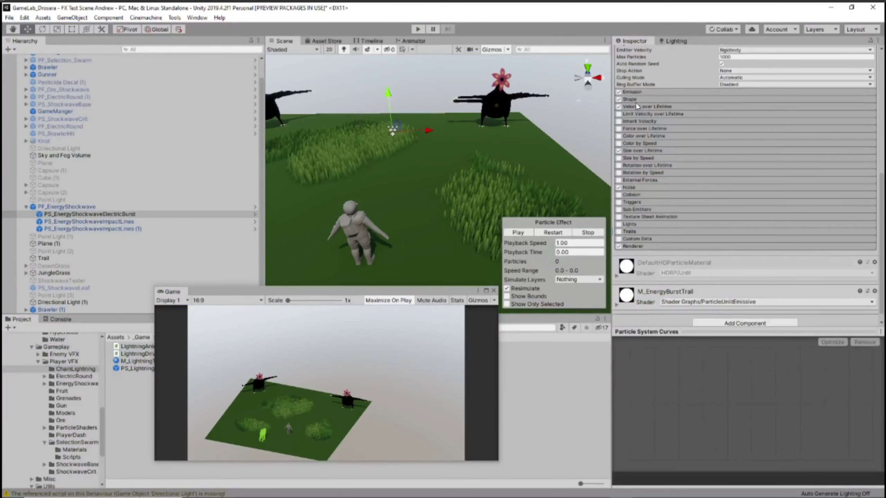
Revert the burst's Trails module to the prefab setting and expand its settings
left_click(635, 99)
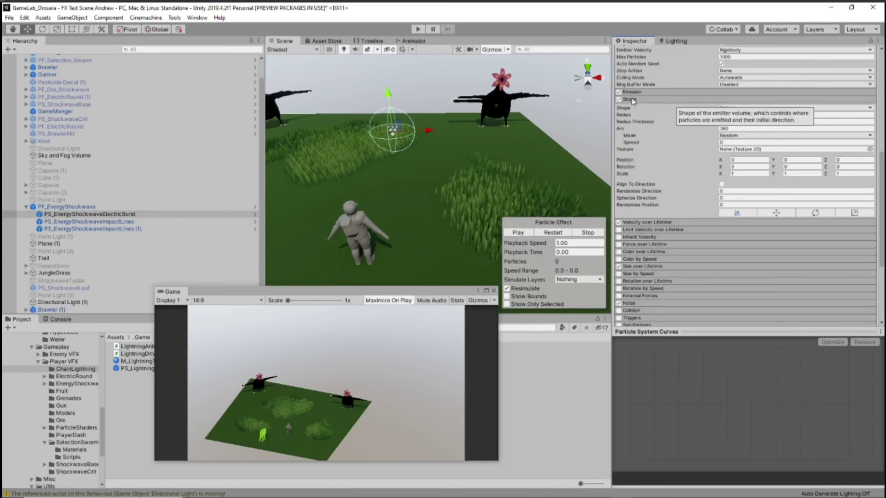
left_click(641, 100)
left_click(640, 100)
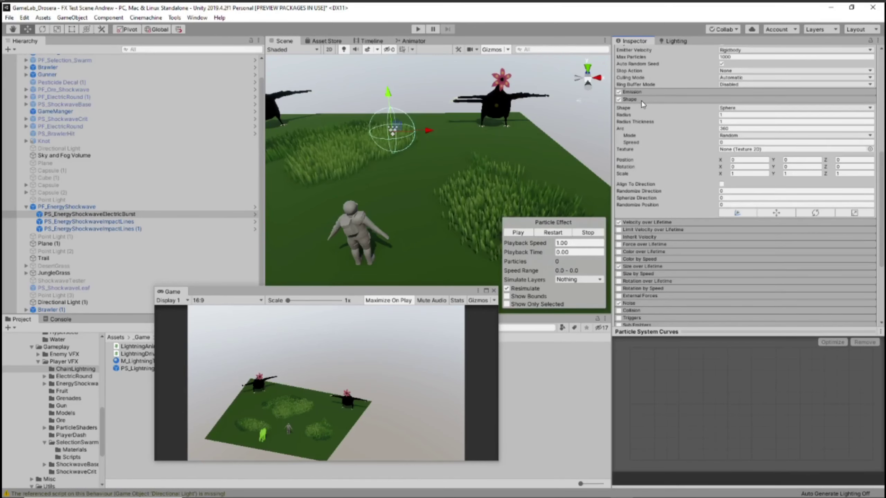
left_click(642, 100)
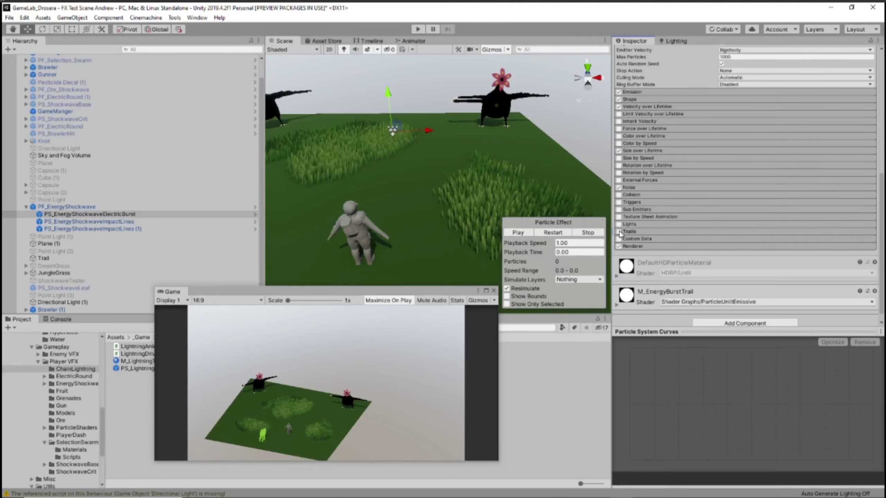
right_click(635, 232)
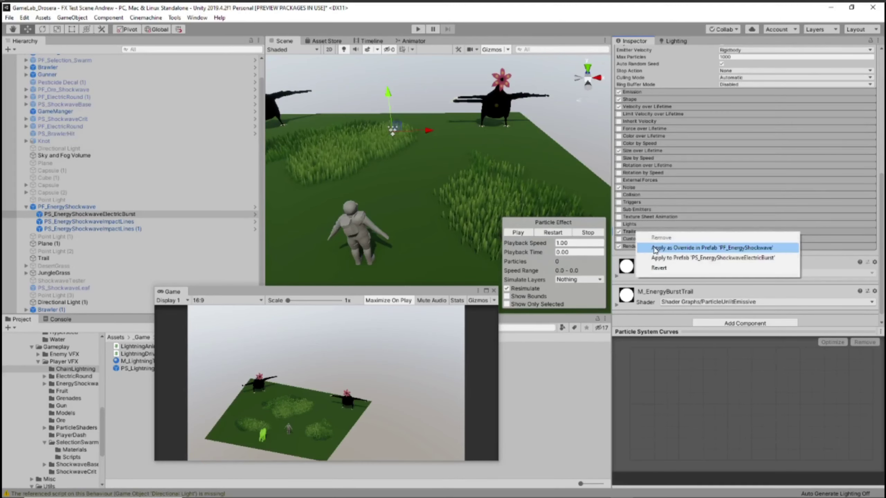
left_click(656, 267)
left_click(635, 232)
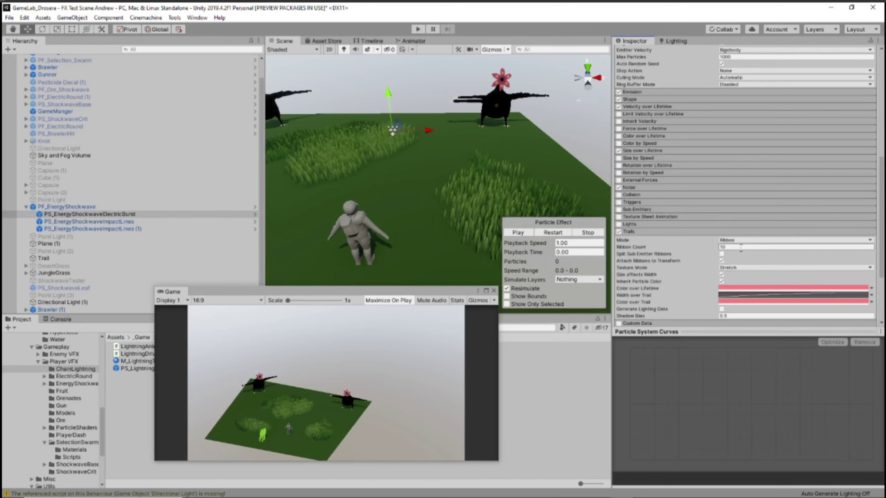
Replay the electric burst preview repeatedly, then load the Width over Trail curve into the curve editor
left_click(530, 235)
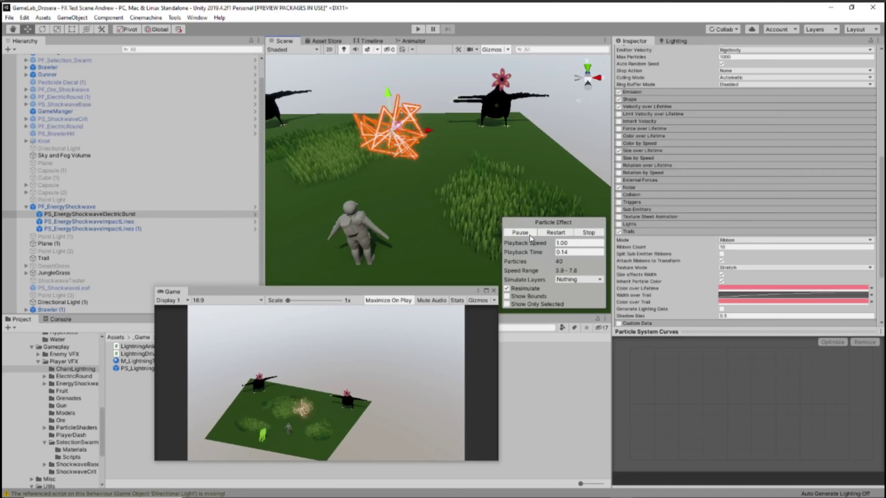
left_click(526, 234)
left_click(519, 233)
left_click(519, 233)
left_click(519, 232)
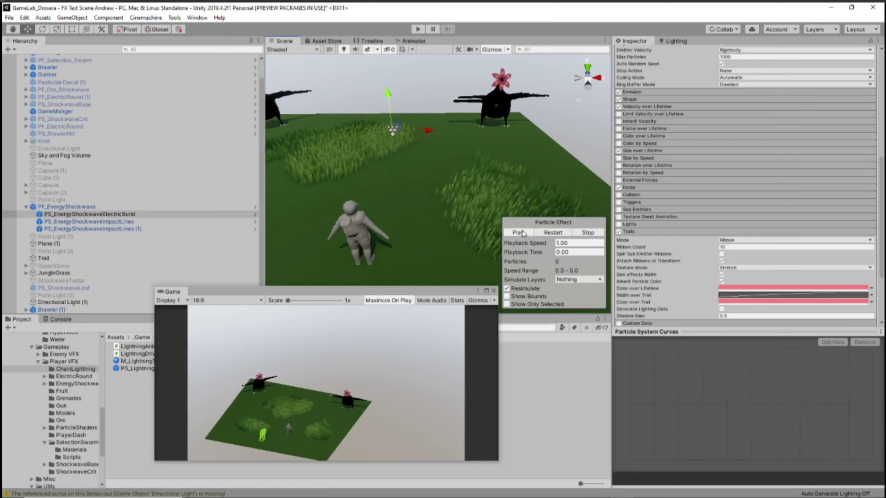
left_click(519, 233)
left_click(519, 233)
left_click(521, 233)
left_click(520, 233)
left_click(521, 234)
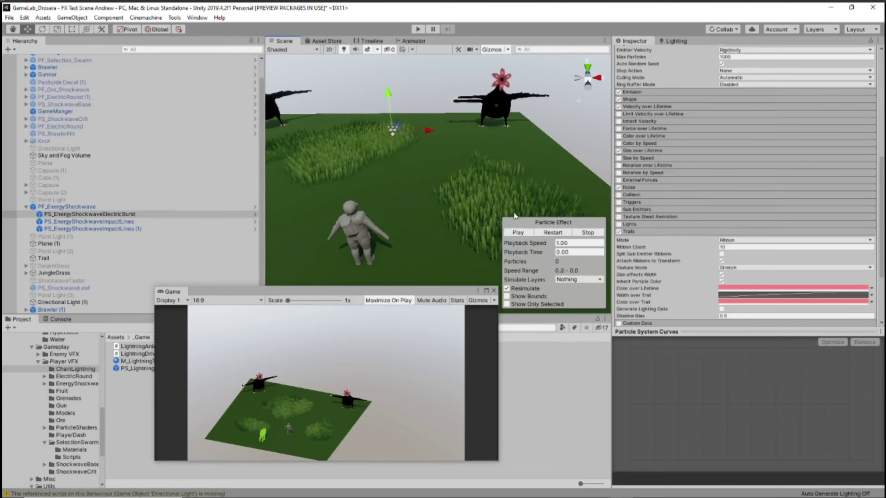
left_click(520, 233)
left_click(521, 234)
left_click(525, 233)
left_click(526, 234)
left_click(525, 233)
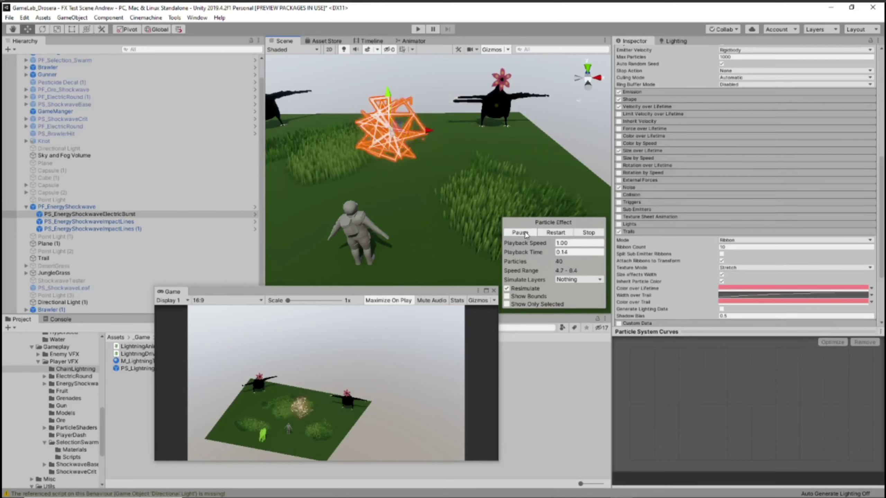
left_click(526, 233)
left_click(526, 233)
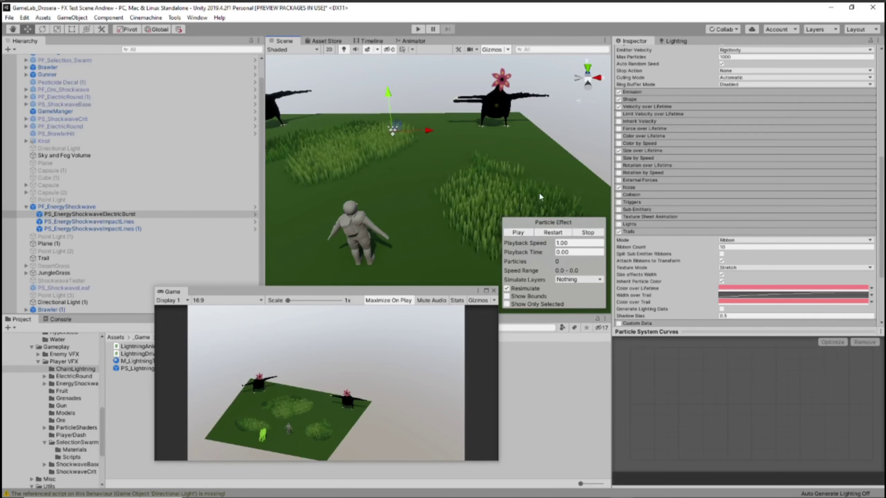
left_click(528, 236)
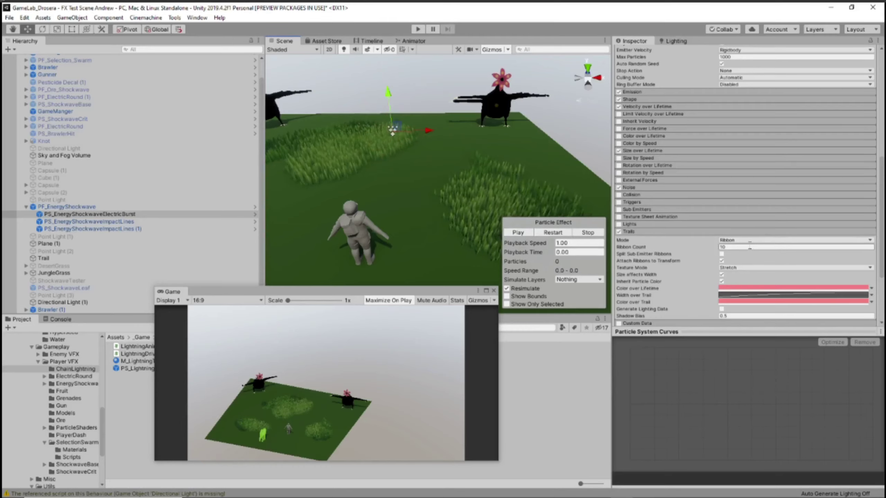
left_click(738, 297)
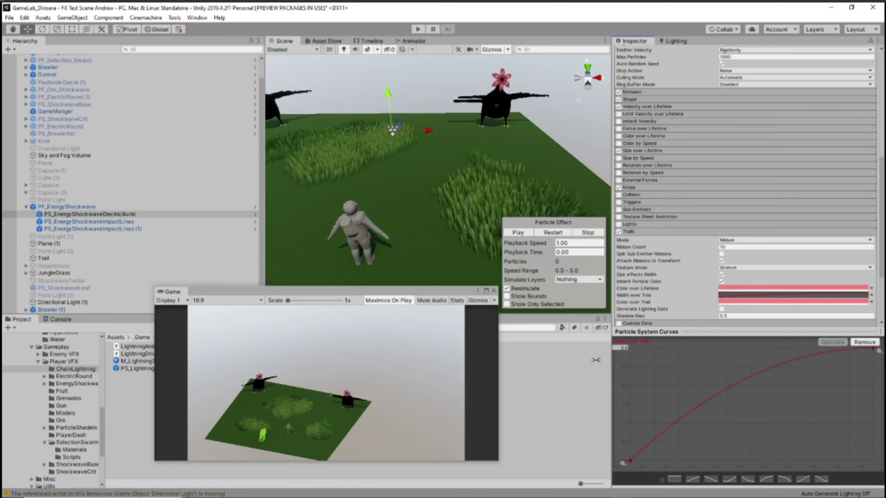
Replay the burst to check trail width, then browse the Trails, Emission and Shape modules
left_click(522, 233)
left_click(522, 233)
left_click(522, 233)
left_click(522, 233)
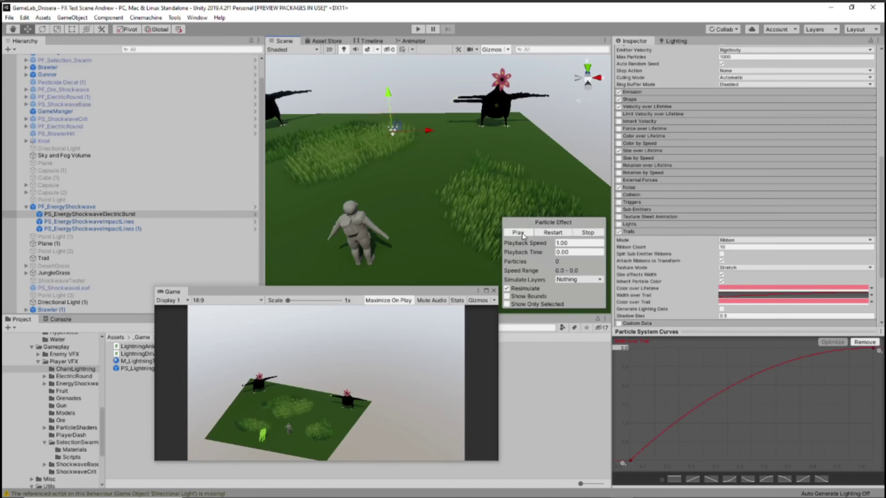
left_click(671, 232)
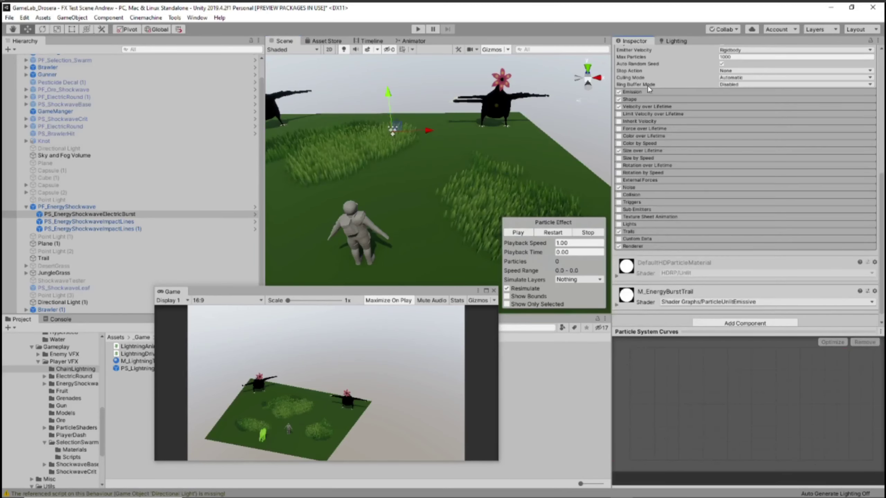
left_click(633, 93)
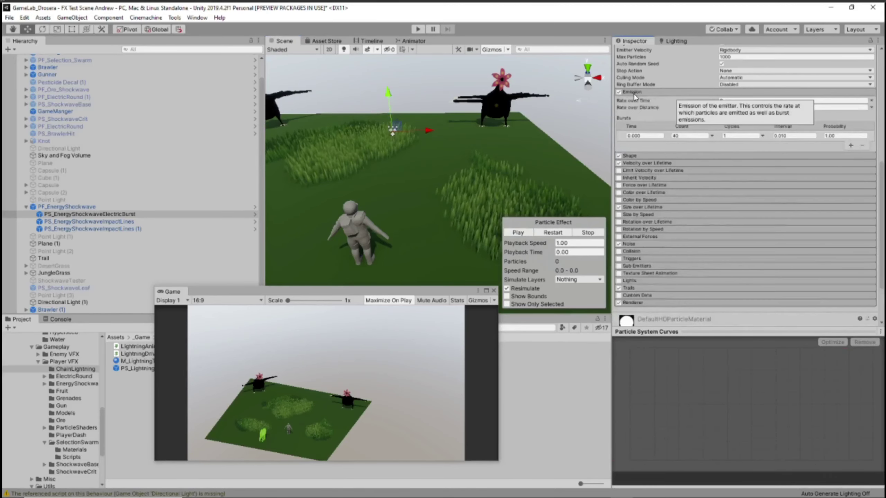
left_click(670, 156)
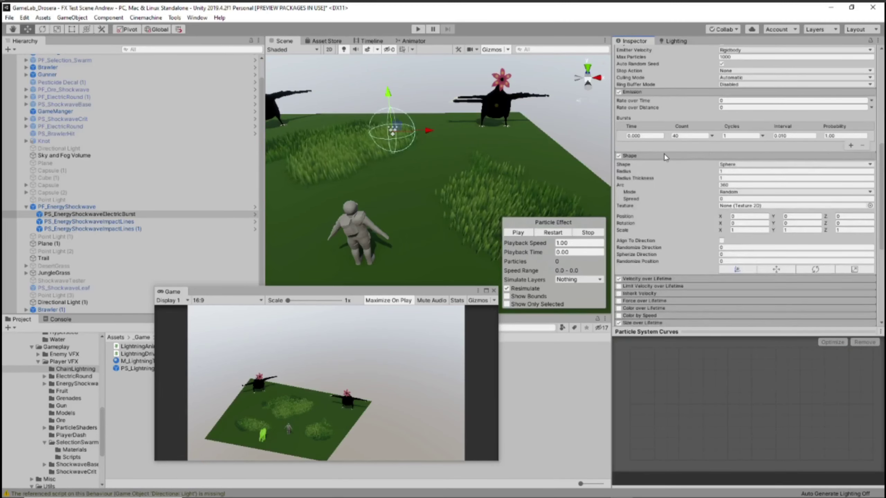
left_click(663, 154)
left_click(633, 93)
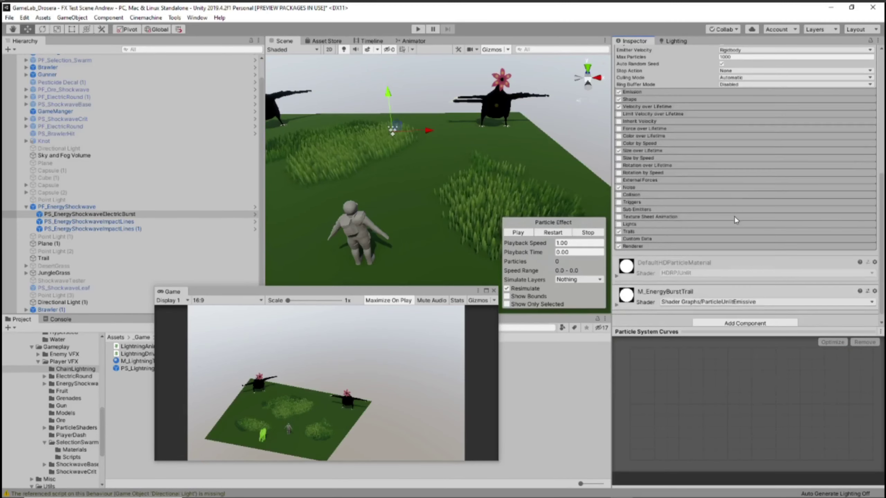
Scroll through the remaining burst modules and shift the floating Game preview to the right
scroll(732, 210, "up", 5)
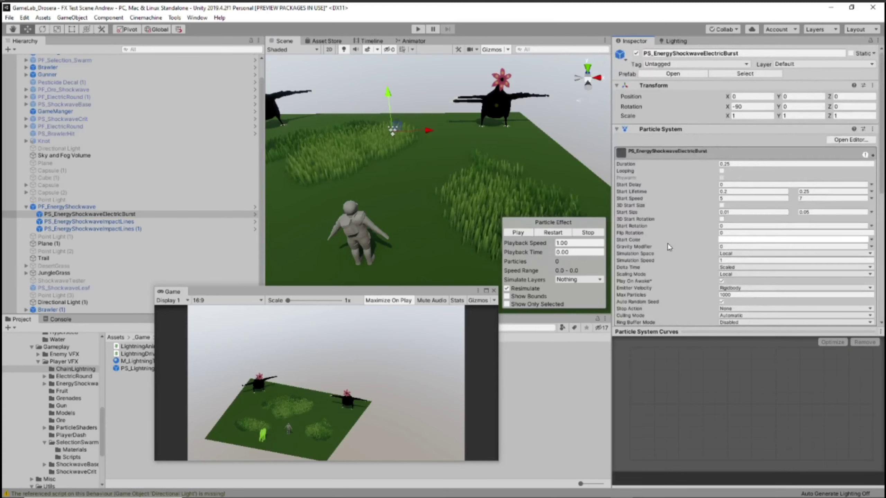
scroll(668, 247, "down", 3)
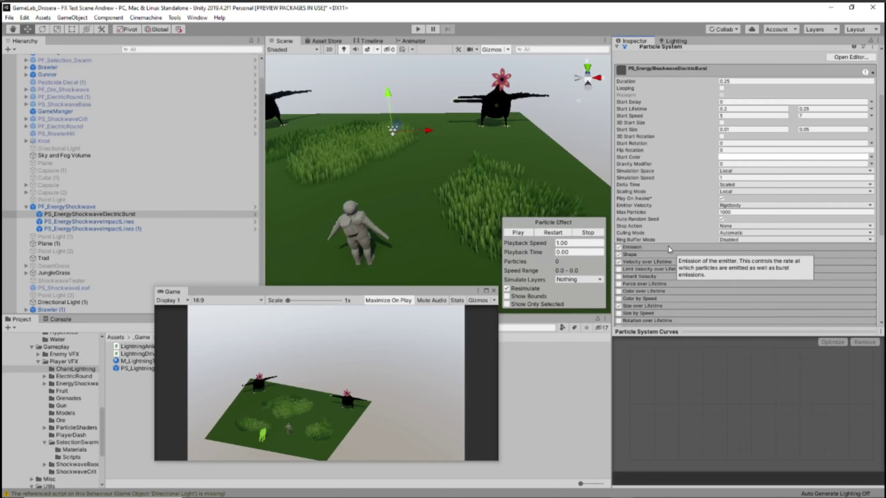
scroll(668, 245, "down", 6)
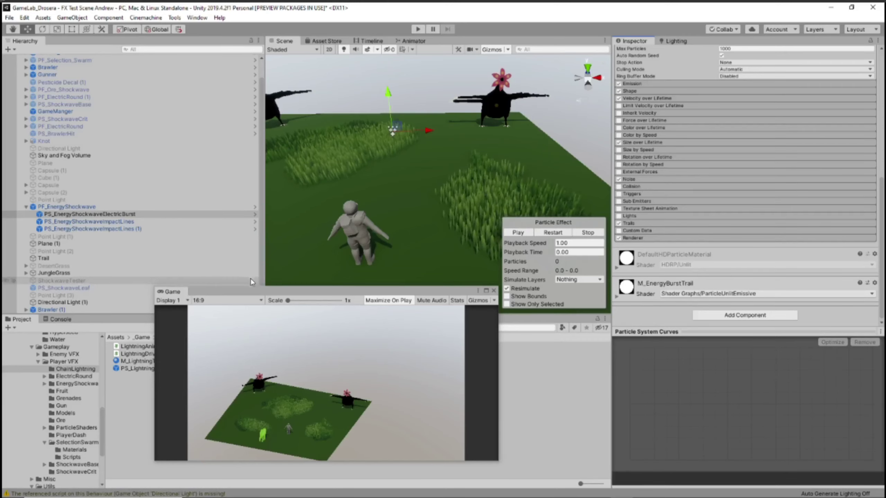
left_click_drag(223, 291, 448, 290)
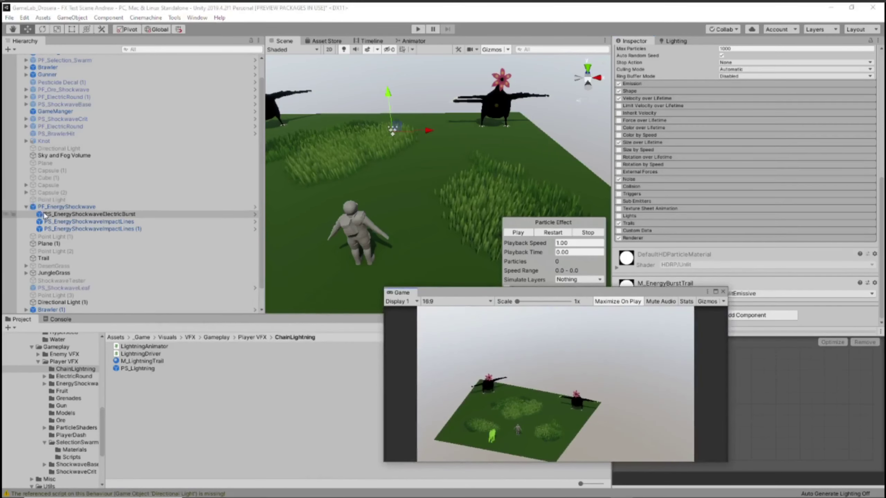
Deactivate the PF_EnergyShockwave object
left_click(49, 207)
left_click(636, 54)
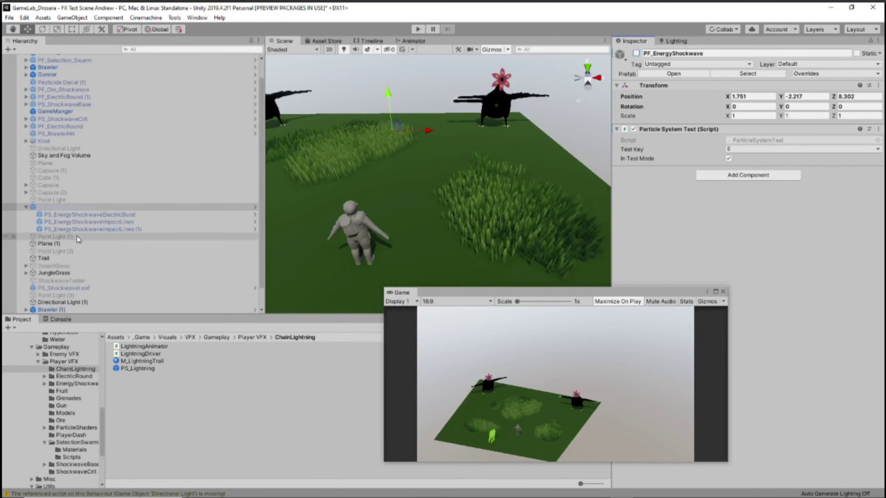
scroll(75, 241, "down", 1)
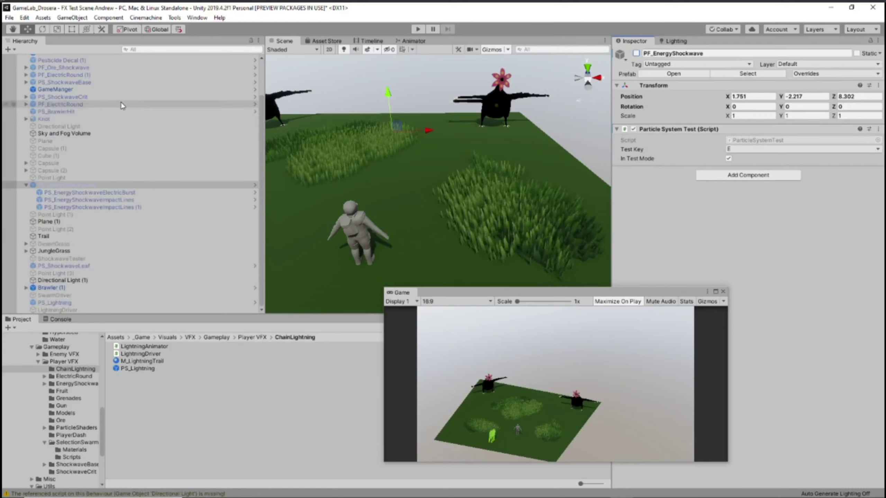
scroll(115, 114, "up", 2)
Activate PF_Selection_Swarm and select its Swarm Particles child
left_click(75, 82)
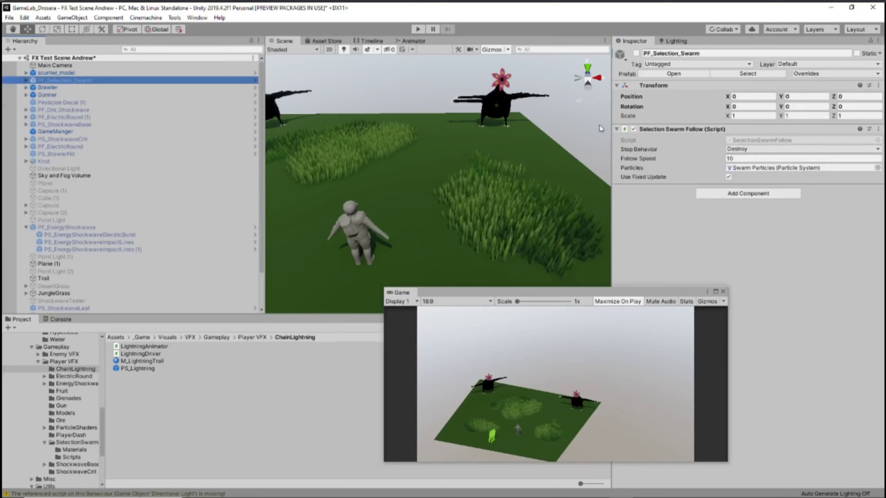
left_click(636, 53)
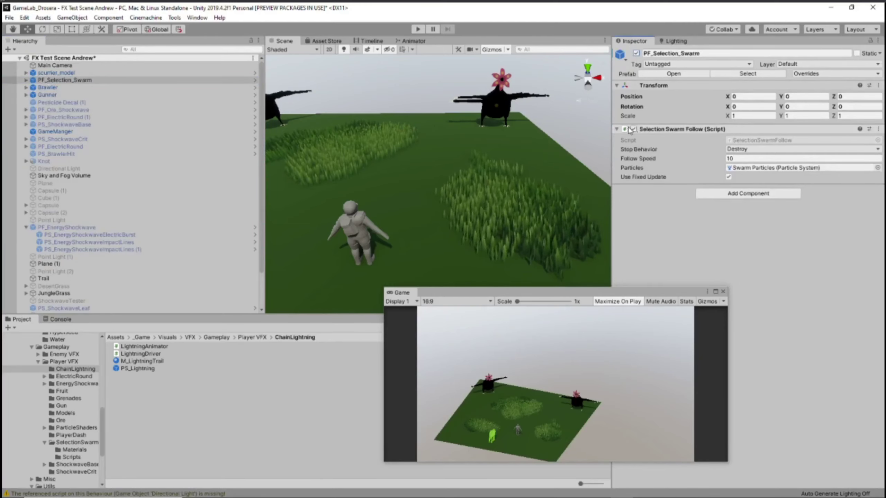
left_click(26, 80)
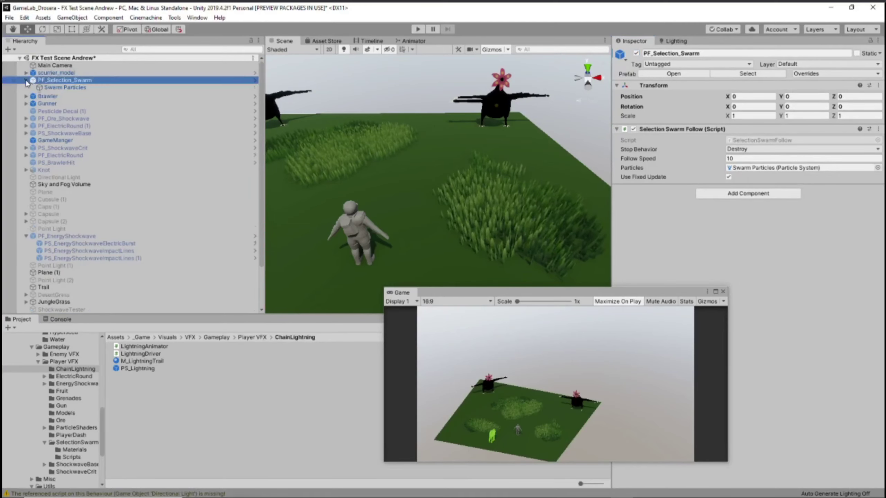
left_click(70, 87)
right_click_drag(508, 190, 455, 202)
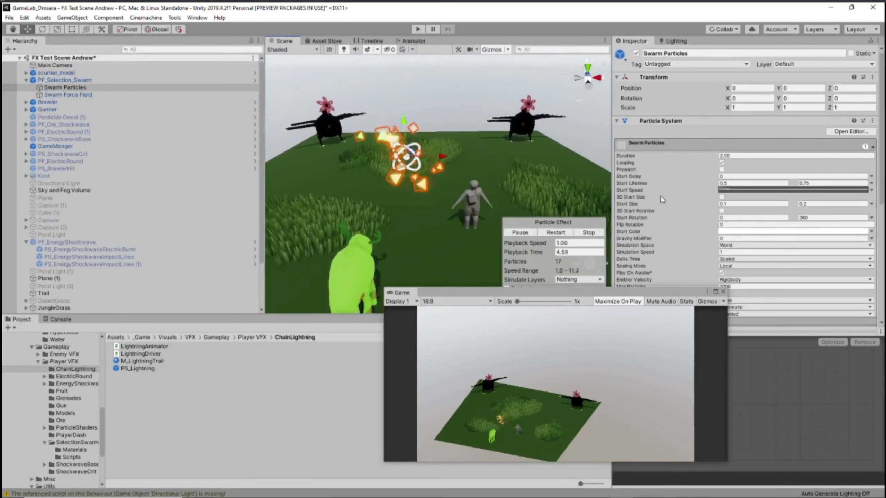
View the Start Speed curve, move the Game window aside, and expand External Forces showing Swarm Force Field
left_click(744, 191)
left_click_drag(537, 293, 258, 316)
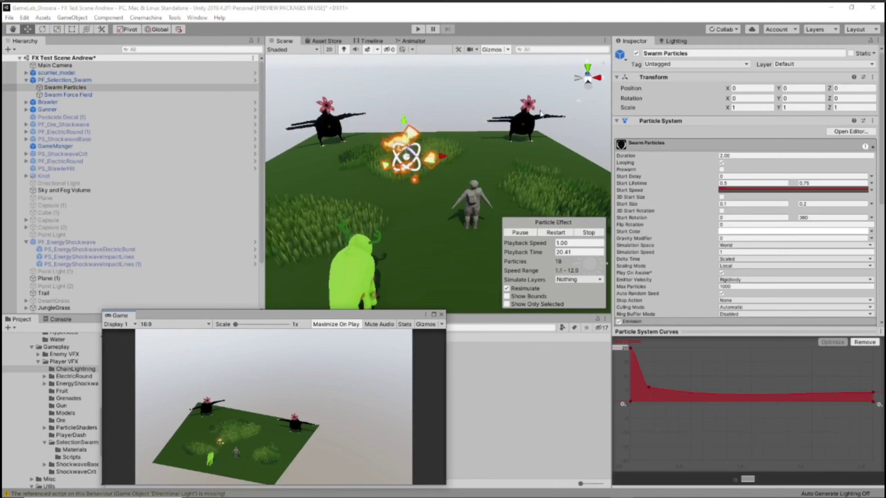
scroll(638, 230, "down", 4)
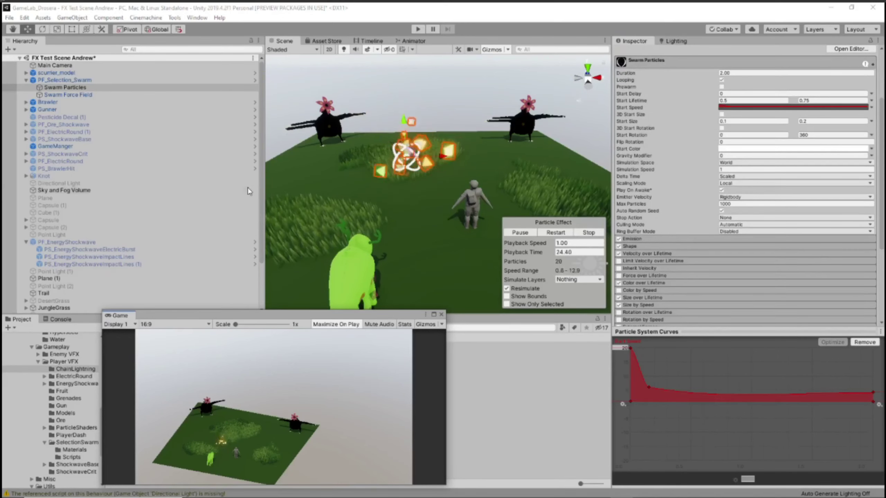
scroll(686, 259, "down", 4)
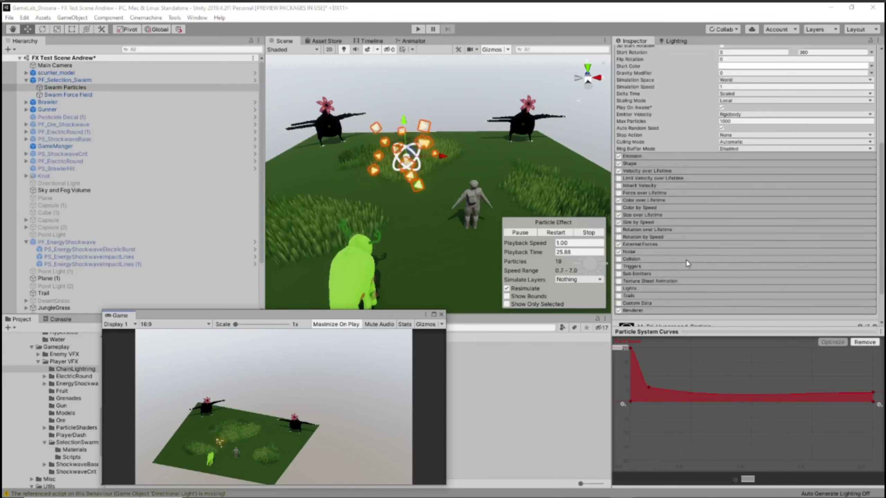
left_click(650, 245)
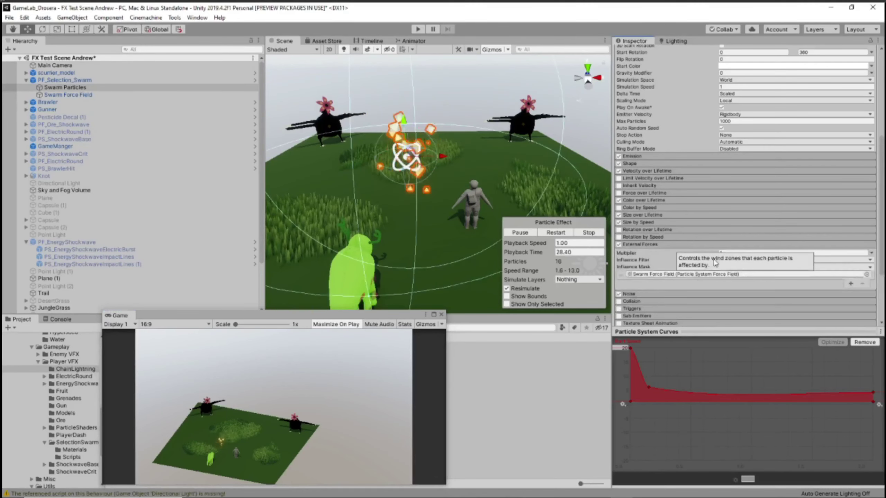
left_click_drag(452, 181, 418, 172, "alt")
left_click_drag(420, 171, 374, 181, "alt")
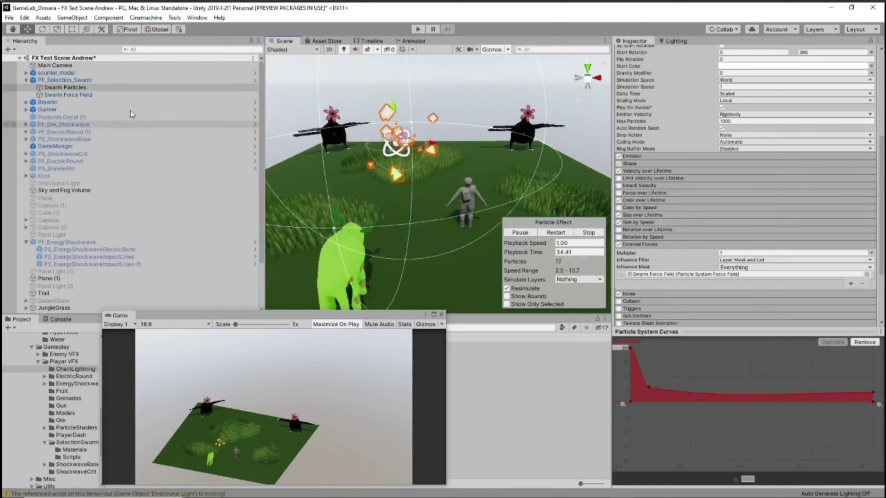
Look up the Effects > Particle System Force Field entry in the GameObject menu without creating anything
left_click(69, 17)
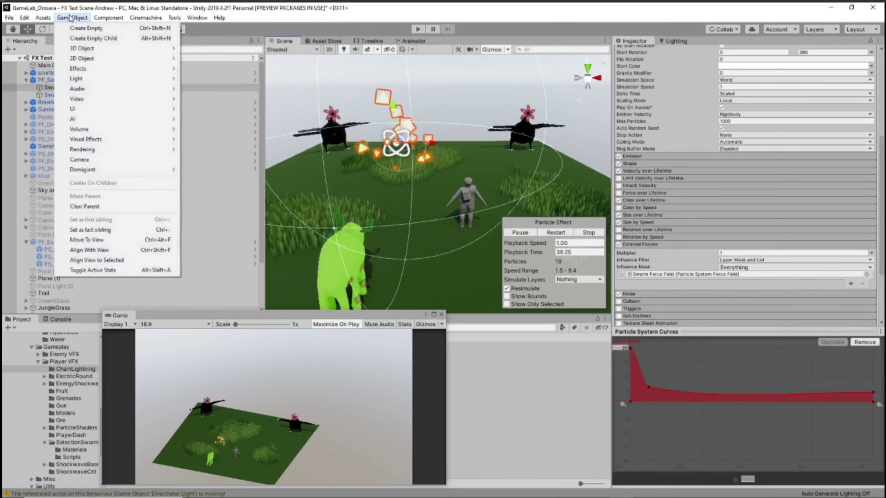
mouse_move(102, 71)
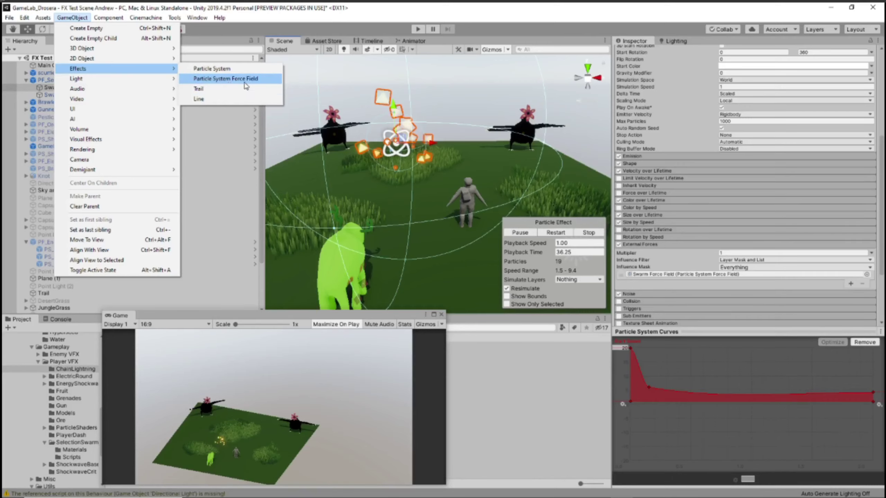
left_click(23, 96)
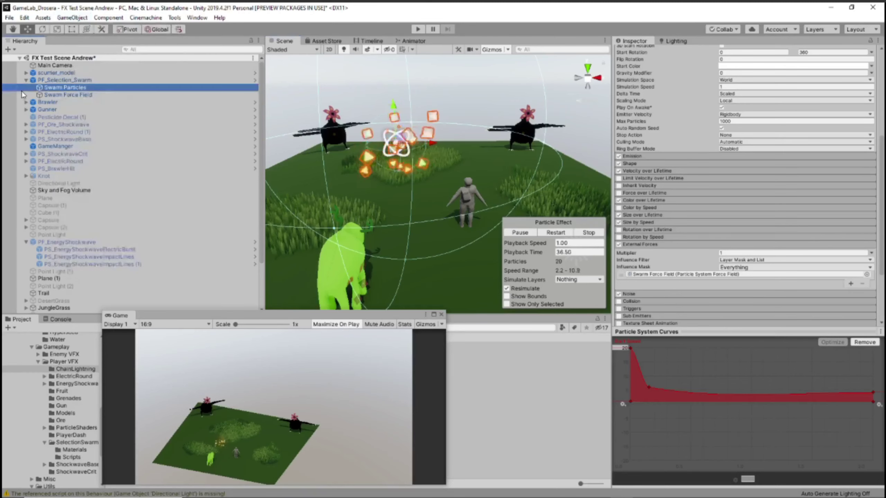
Set Swarm Force Field's Gravity Strength to -1 and preview the swarm
left_click(69, 94)
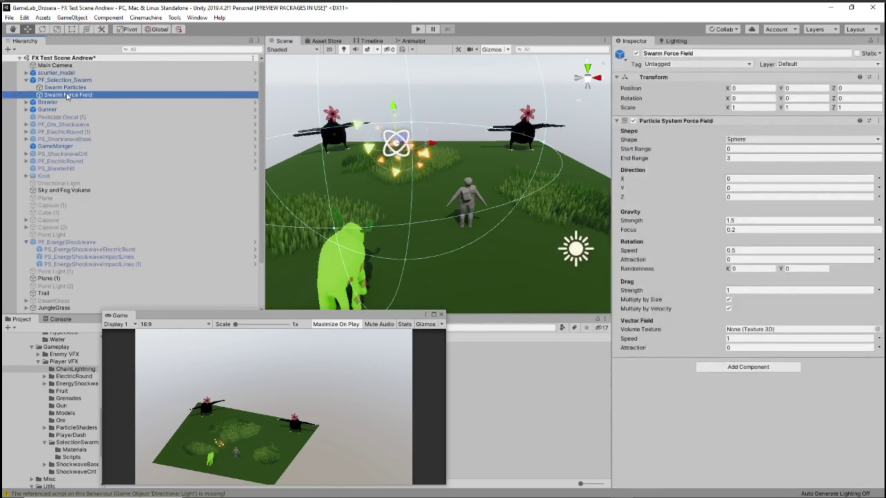
left_click(150, 87)
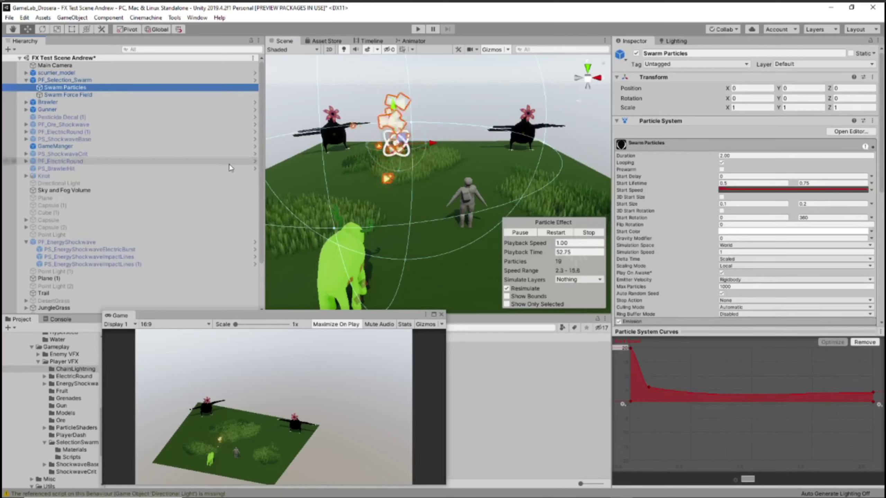
left_click(102, 96)
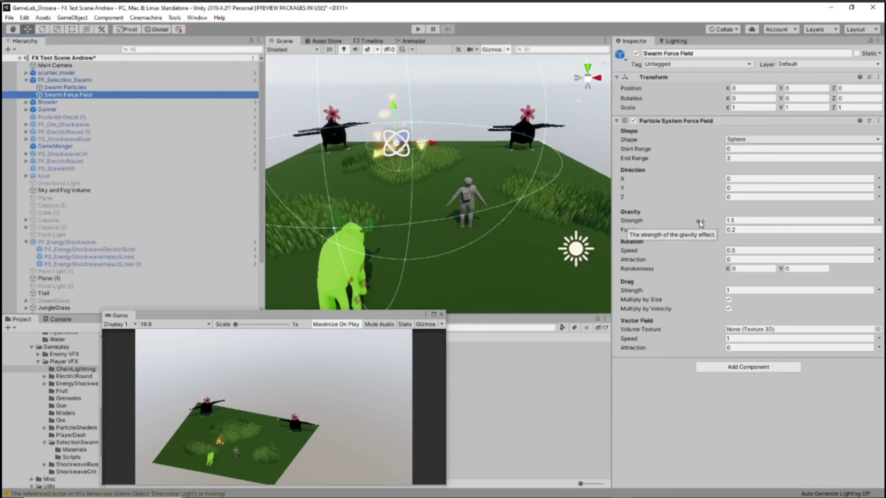
left_click(743, 220)
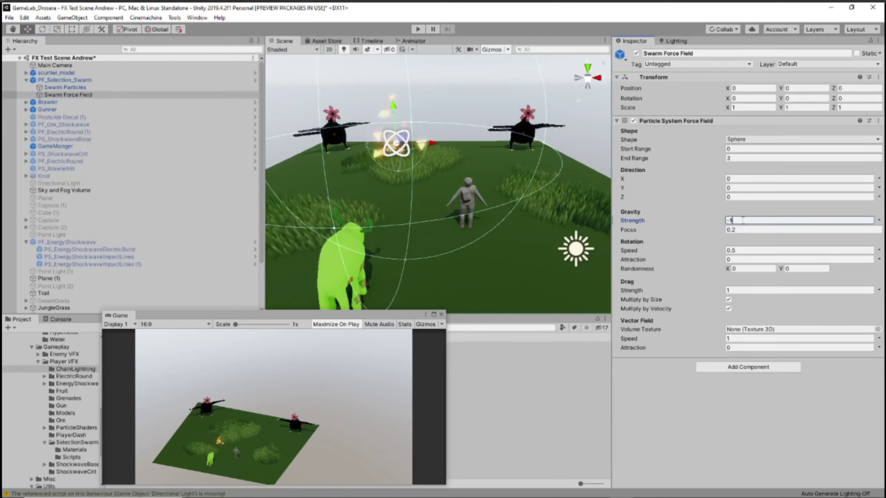
left_click(149, 87)
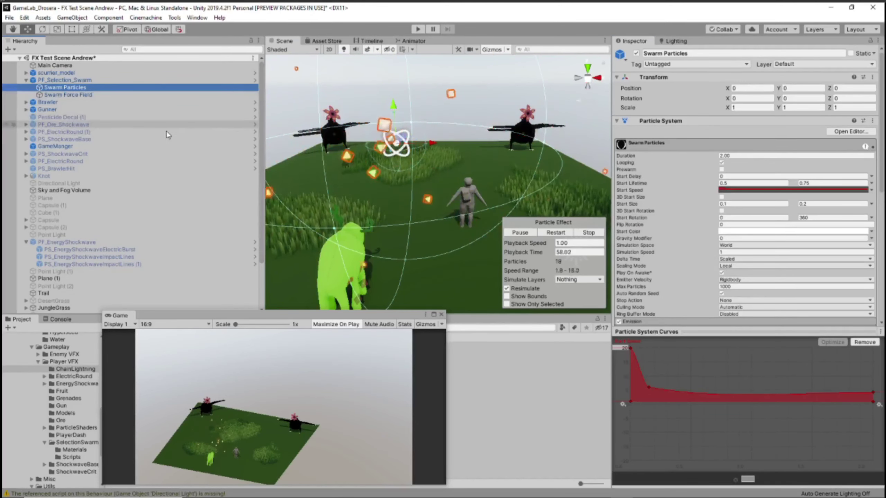
Return Gravity Strength to 1.5 and preview the particles gathering inward
left_click(66, 94)
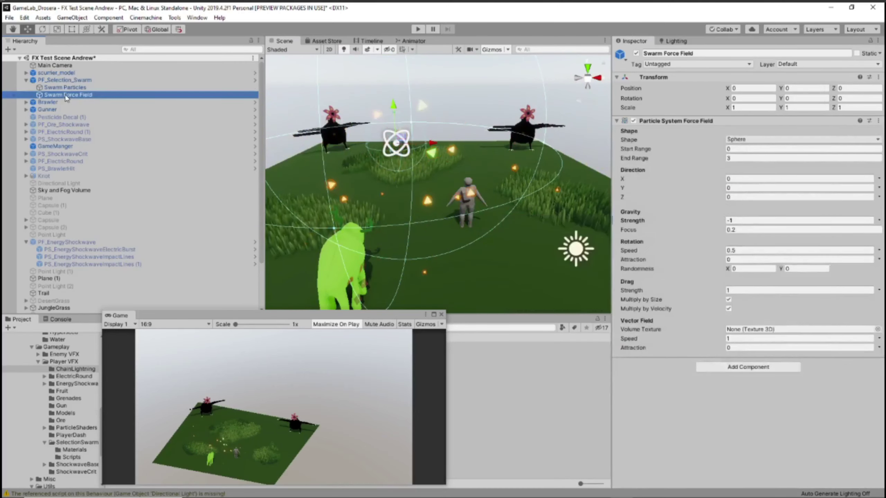
left_click(740, 220)
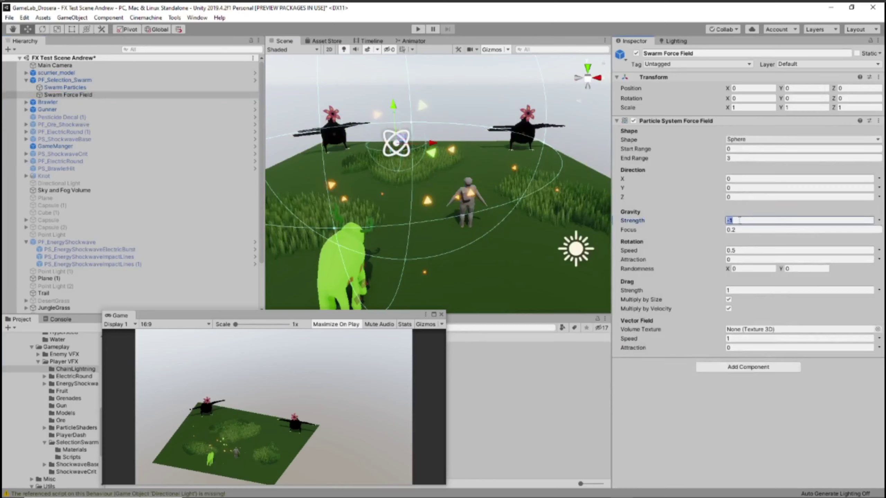
type("1")
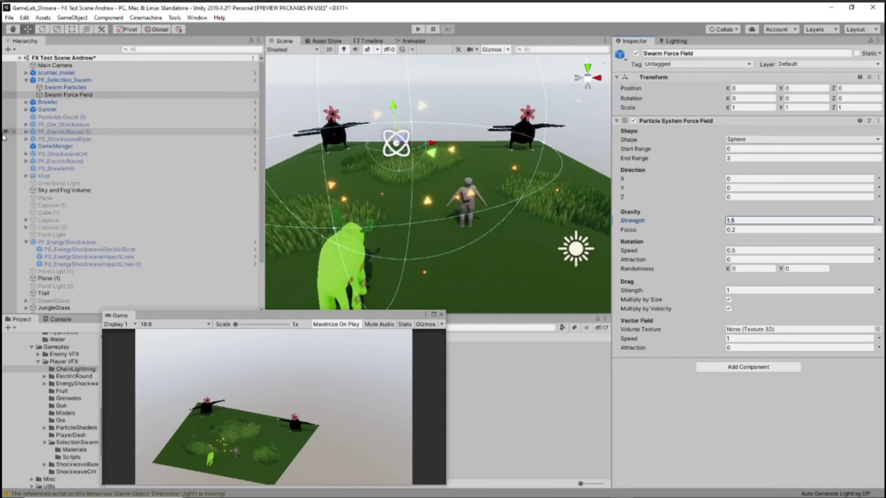
left_click(64, 88)
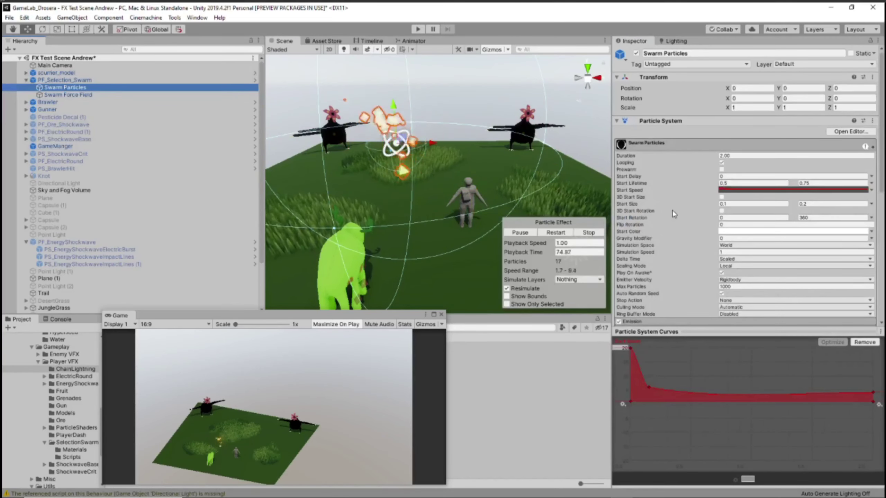
Enable Force over Lifetime on the swarm with Y force -10 in World space
scroll(770, 264, "down", 5)
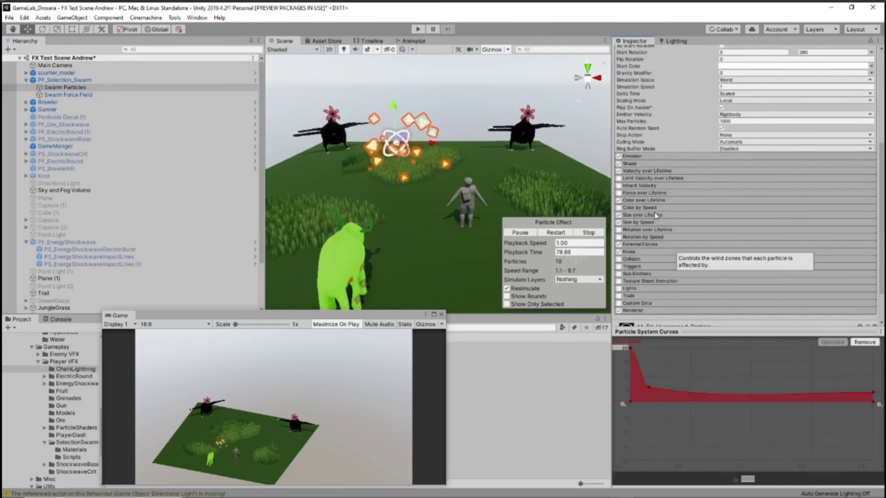
left_click(646, 192)
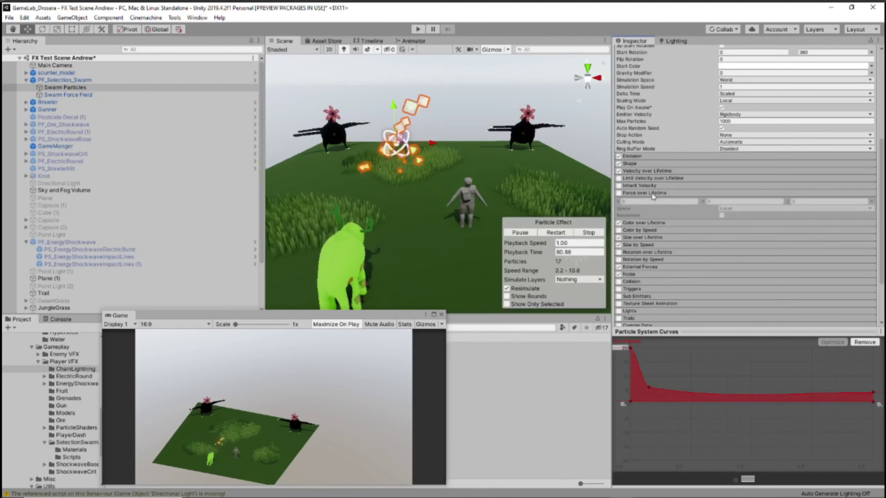
left_click(620, 194)
left_click(726, 202)
type("-10")
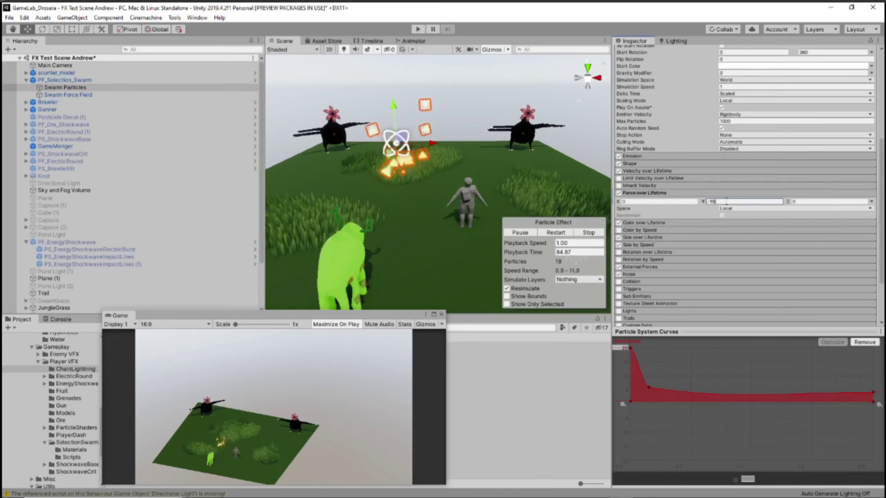
left_click(745, 208)
left_click(745, 228)
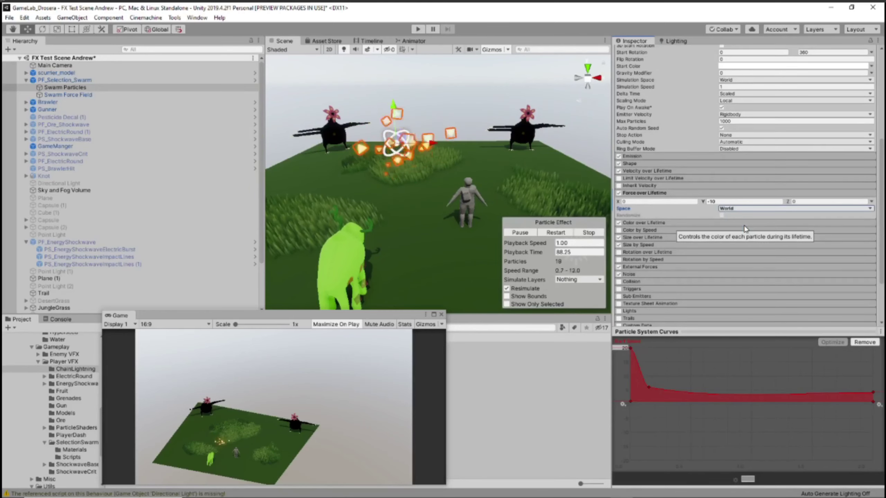
Enter -1000 for the Y force, trim it to -100 then -10, and disable Force over Lifetime
left_click(731, 202)
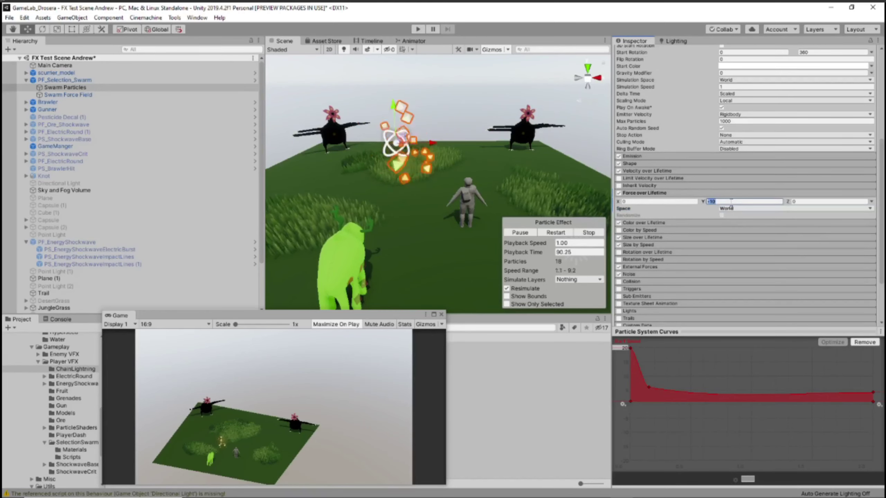
type("-1000")
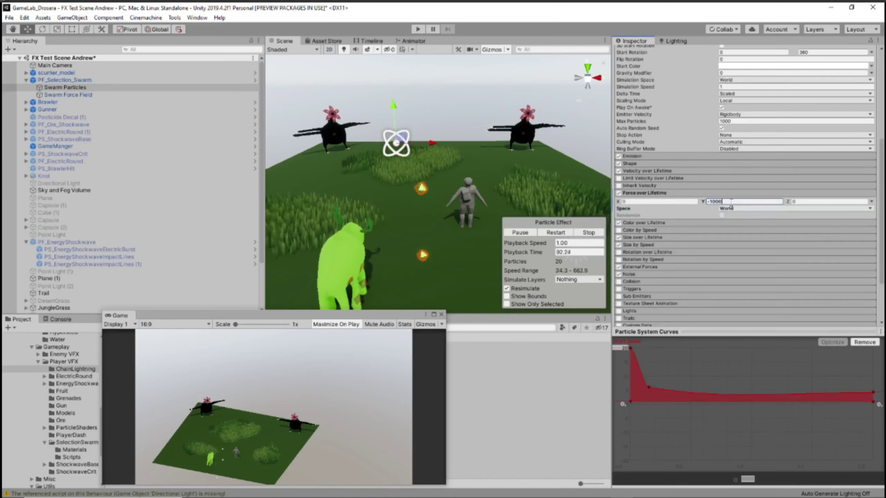
key("BackSpace")
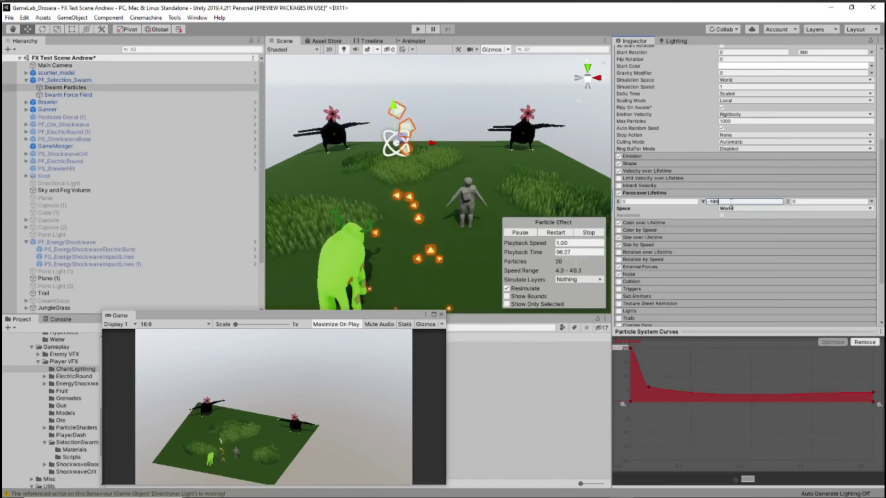
key("BackSpace")
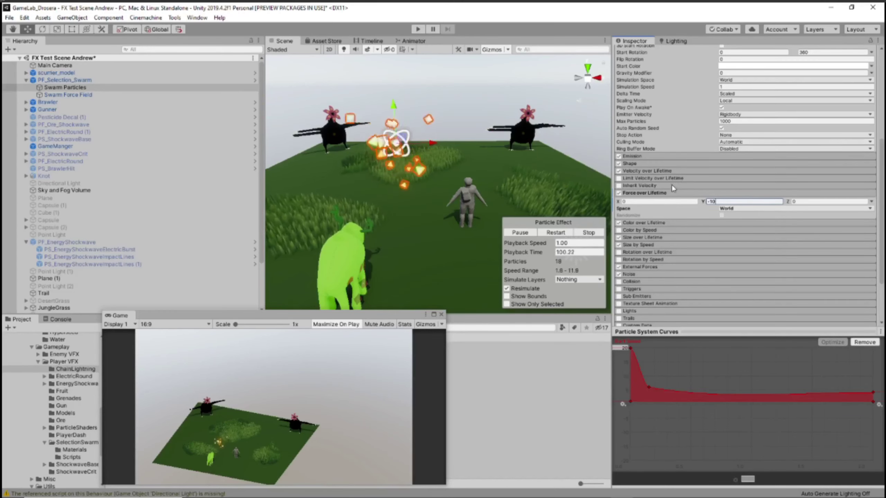
left_click(618, 192)
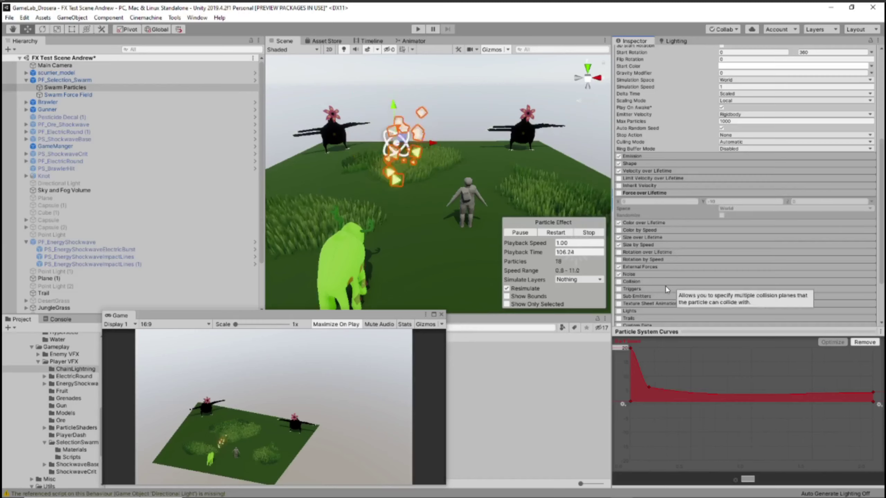
scroll(666, 286, "down", 3)
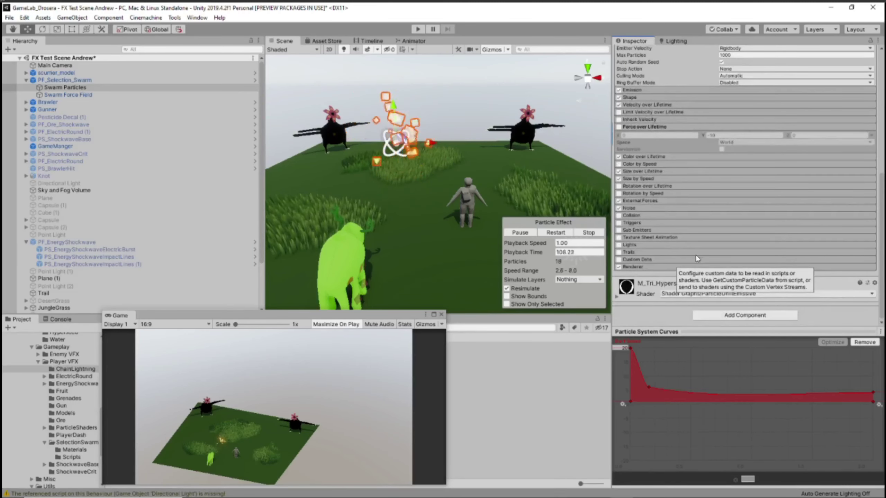
scroll(690, 222, "up", 7)
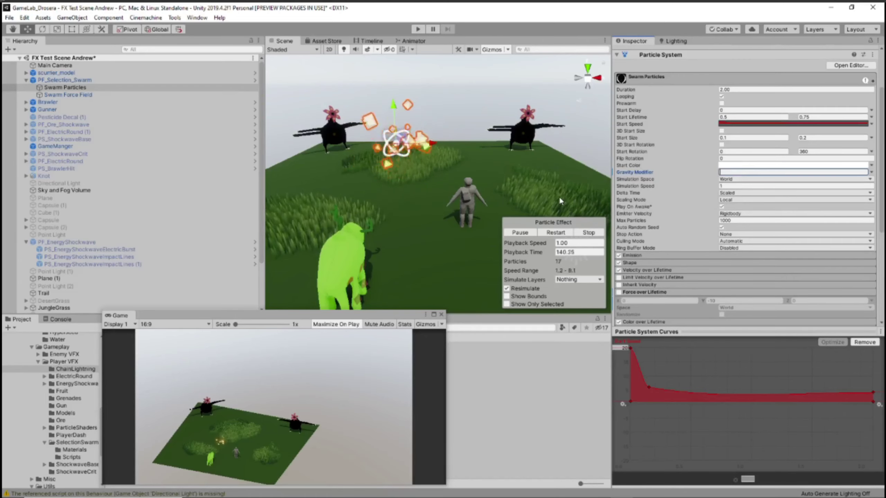
Revert the Force over Lifetime module to its prefab values, then select PF_Selection_Swarm in the Hierarchy
scroll(751, 190, "down", 4)
scroll(751, 191, "down", 4)
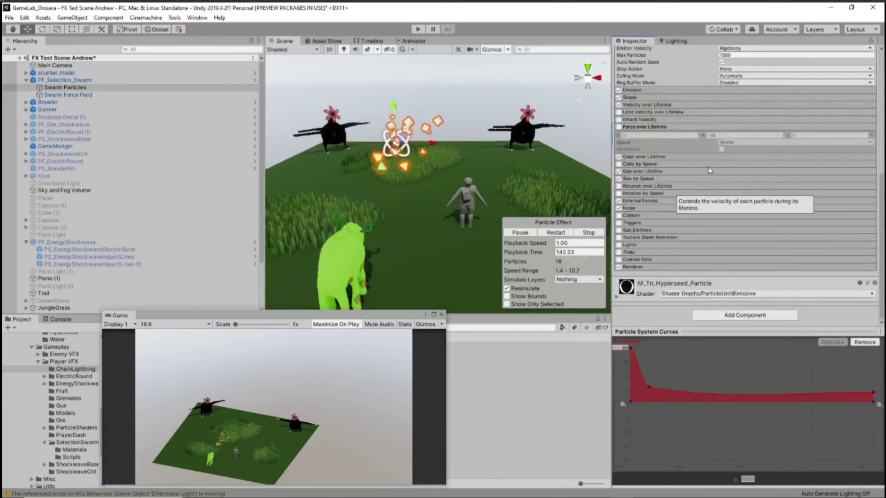
left_click(684, 126)
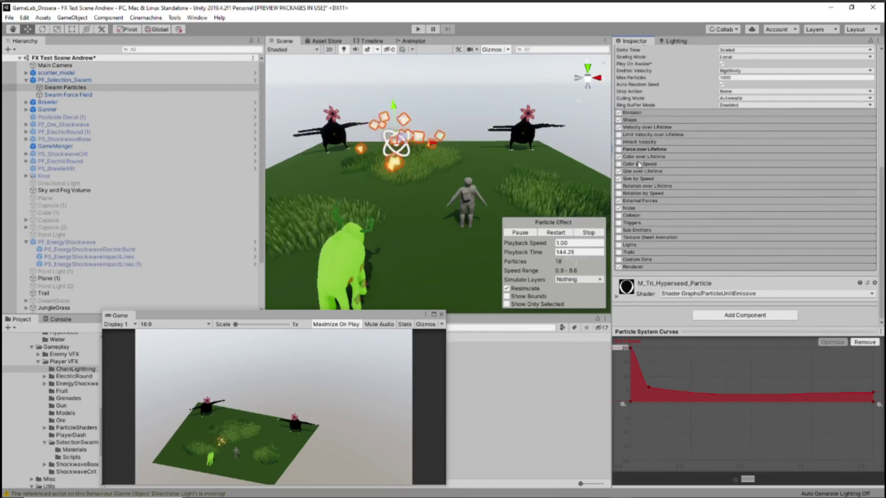
right_click(650, 148)
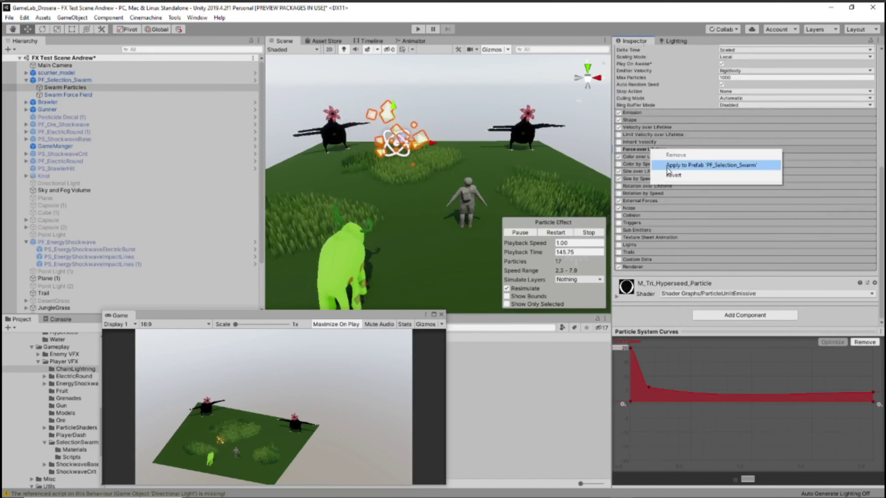
left_click(668, 176)
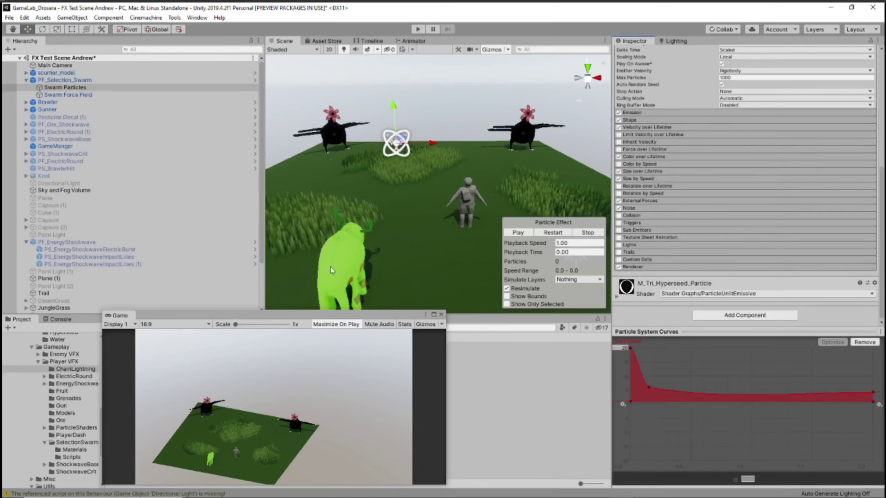
left_click(63, 80)
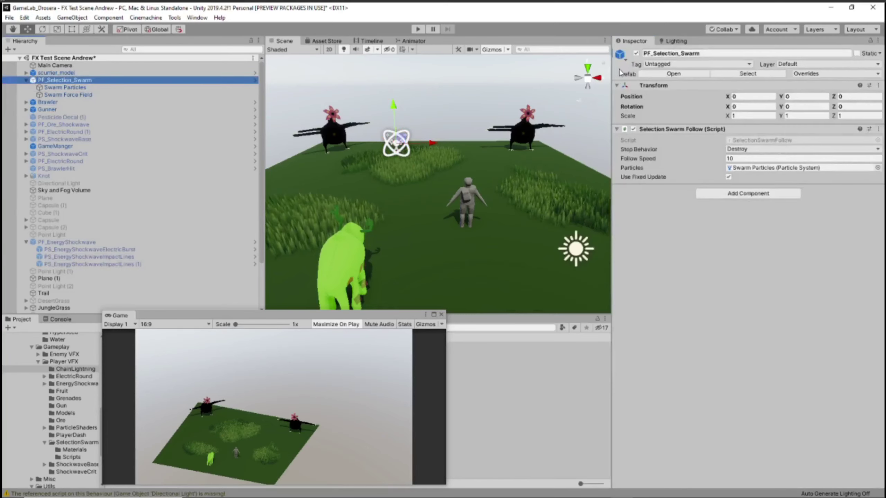
Deactivate PF_Selection_Swarm and activate the SwarmDriver object
left_click(636, 53)
left_click_drag(292, 312, 535, 277)
scroll(122, 229, "down", 3)
left_click(112, 295)
left_click(637, 55)
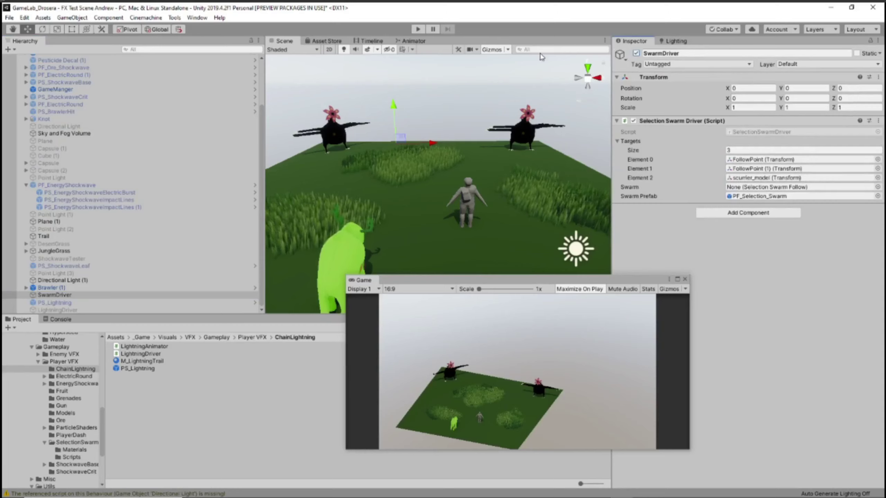
Play-test the swarm in a maximized Game view, then restore the view and stop play
left_click(678, 281)
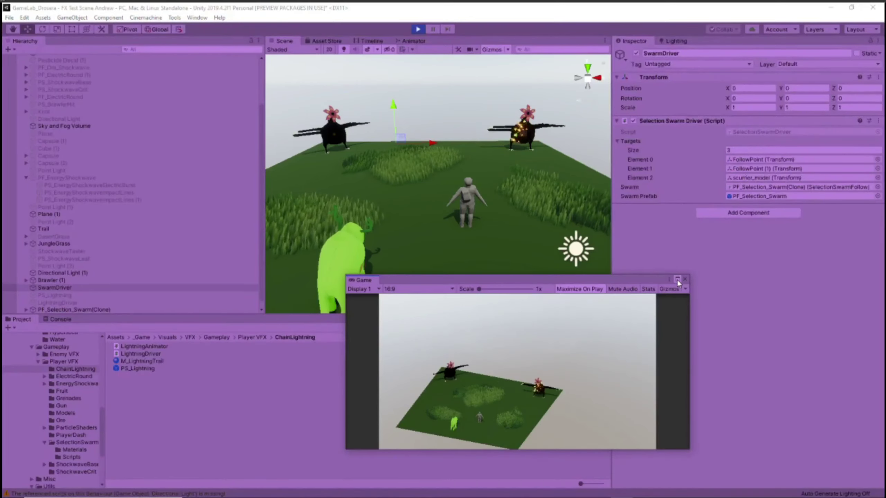
left_click(678, 281)
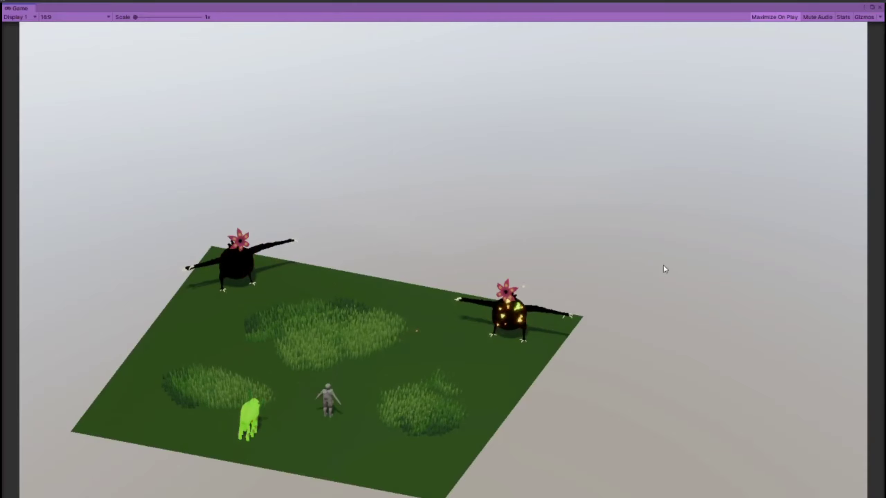
left_click(872, 6)
left_click(418, 29)
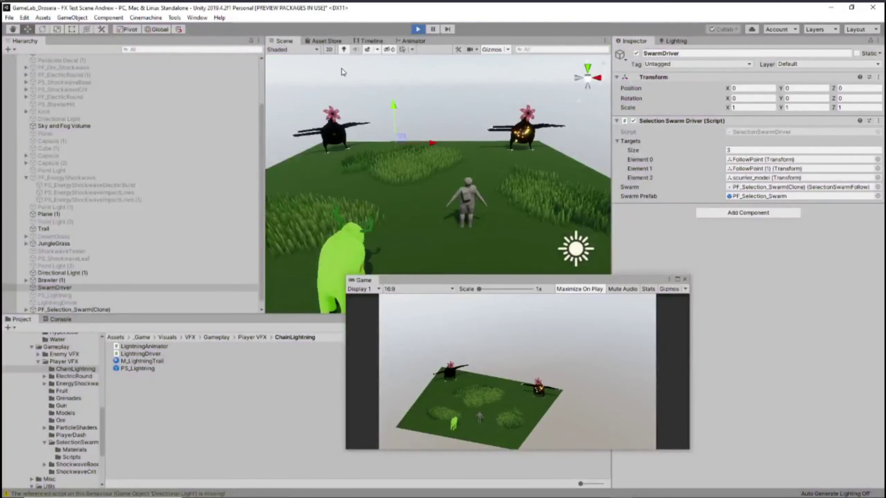
Select the Swarm Particles emitter under PF_Selection_Swarm and move the Game view aside
scroll(103, 63, "up", 3)
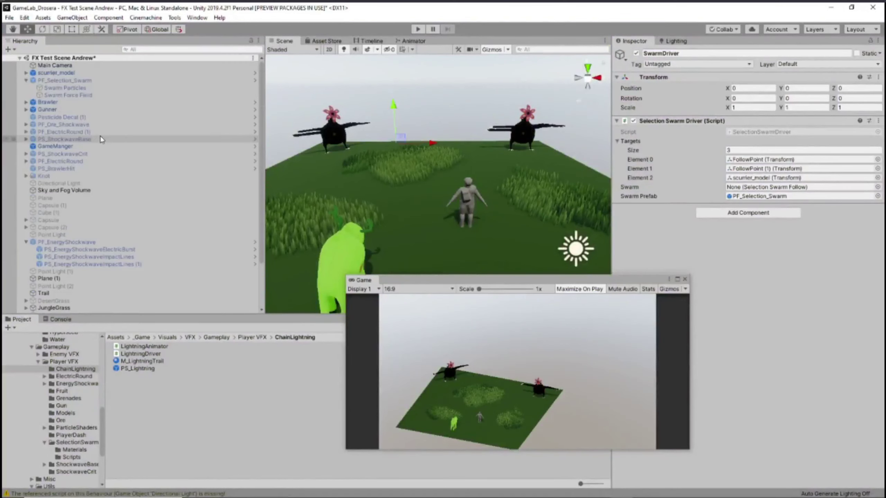
left_click(82, 80)
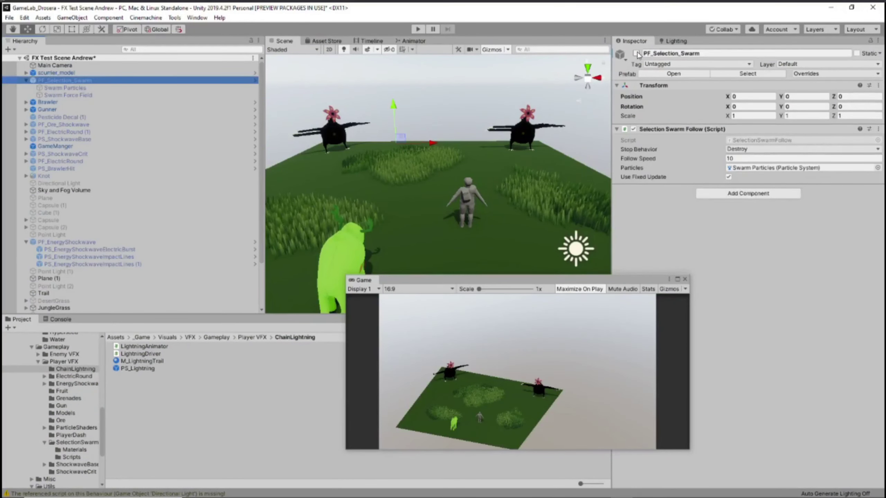
left_click(62, 88)
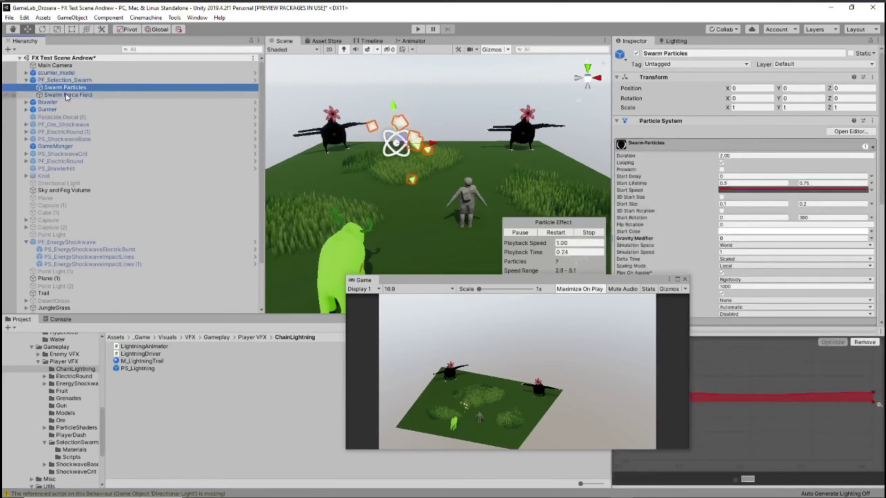
left_click_drag(495, 282, 312, 317)
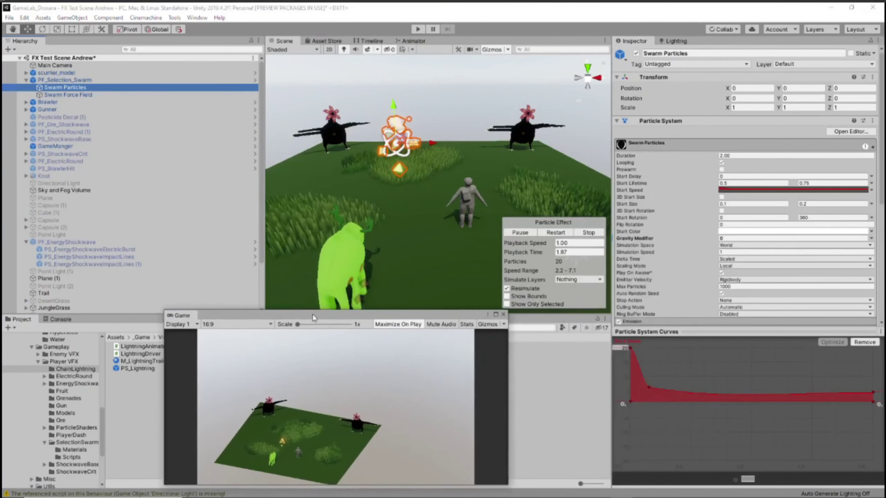
View the Size over Lifetime and Size by Speed curves in the Particle System Curves editor
scroll(727, 192, "down", 5)
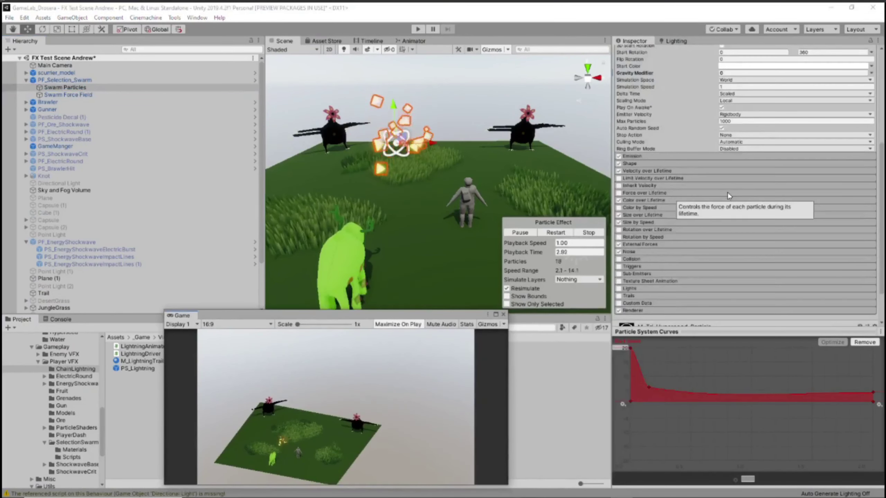
left_click(645, 222)
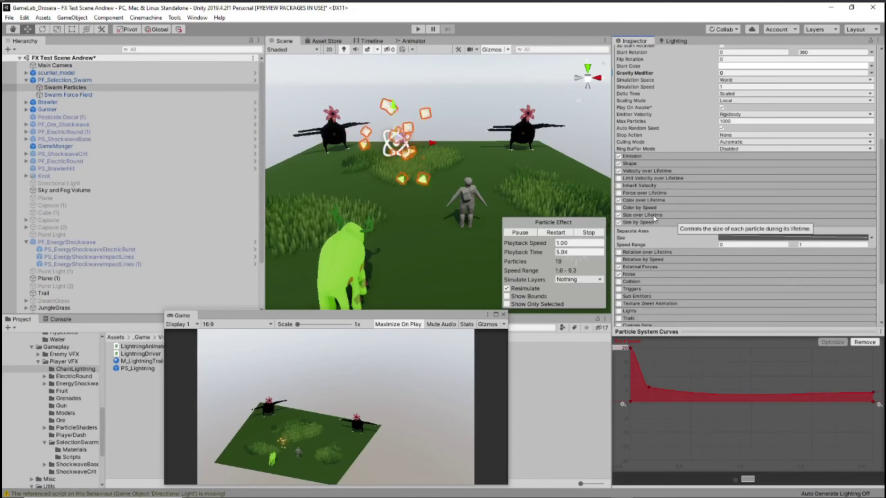
left_click(653, 215)
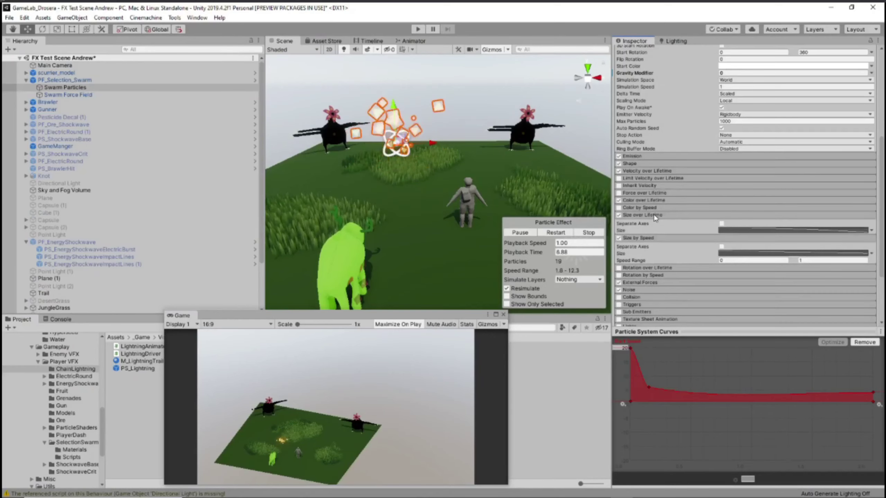
left_click(778, 230)
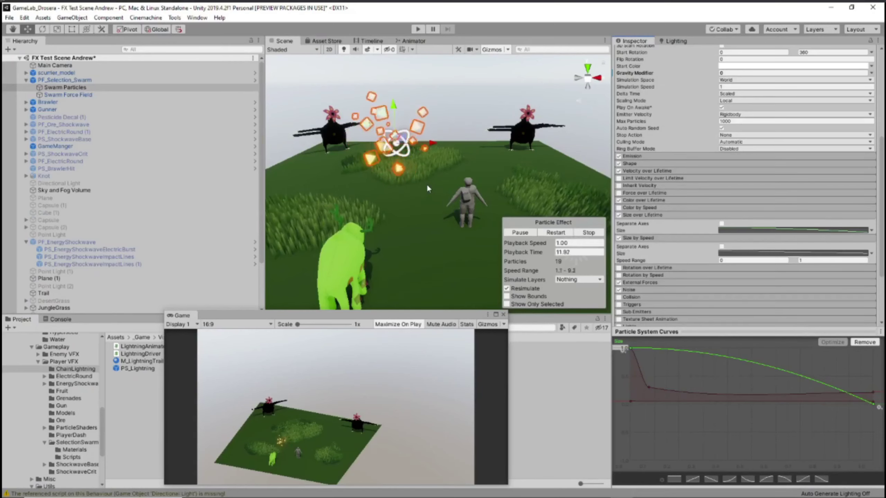
left_click(662, 213)
left_click(742, 238)
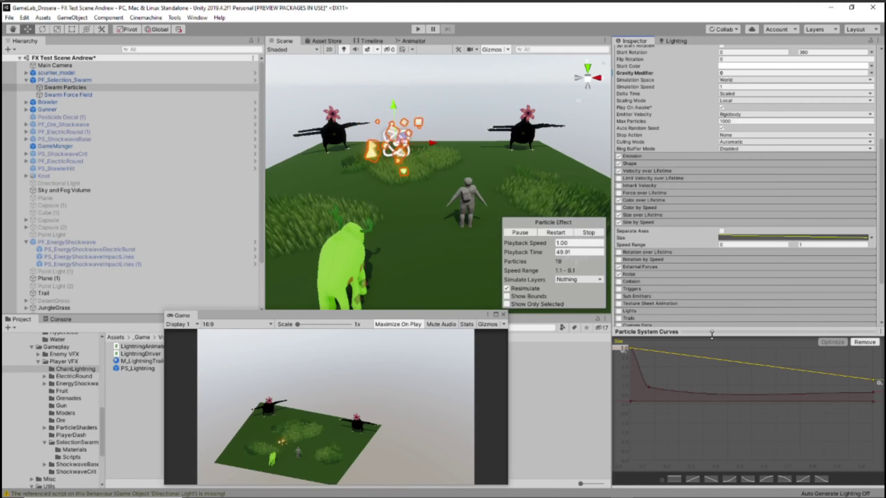
left_click(654, 222)
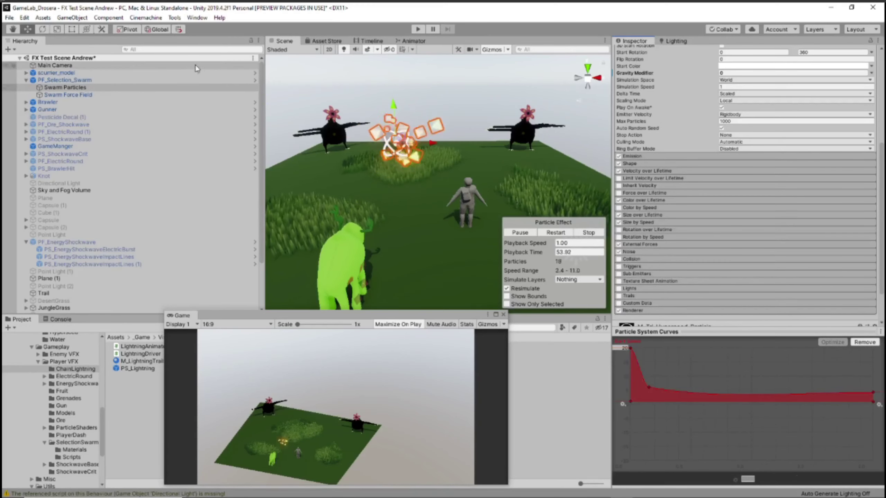
Swap PF_Selection_Swarm for LightningDriver and play the chain lightning in a maximized Game view
left_click(123, 79)
left_click(636, 53)
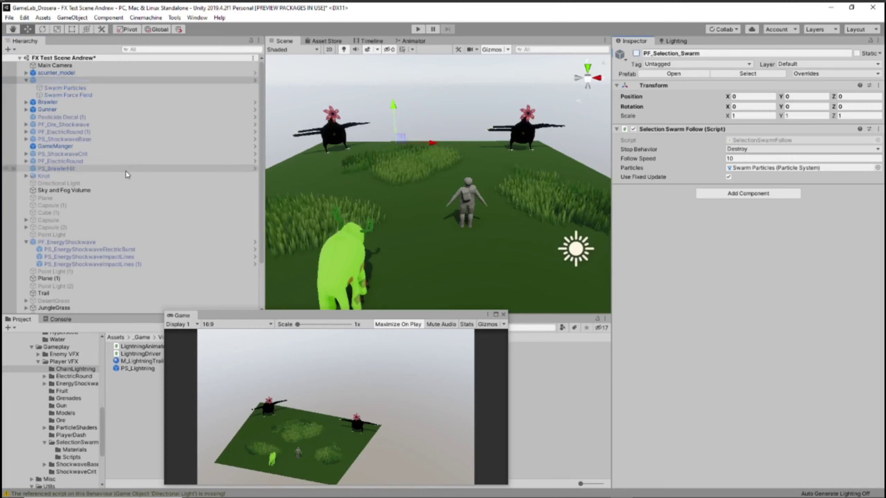
scroll(136, 173, "down", 4)
left_click(79, 310)
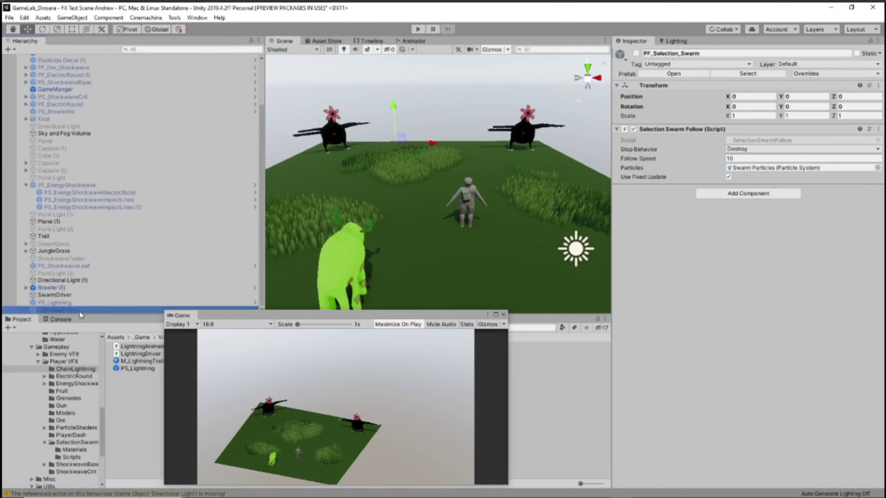
left_click(636, 53)
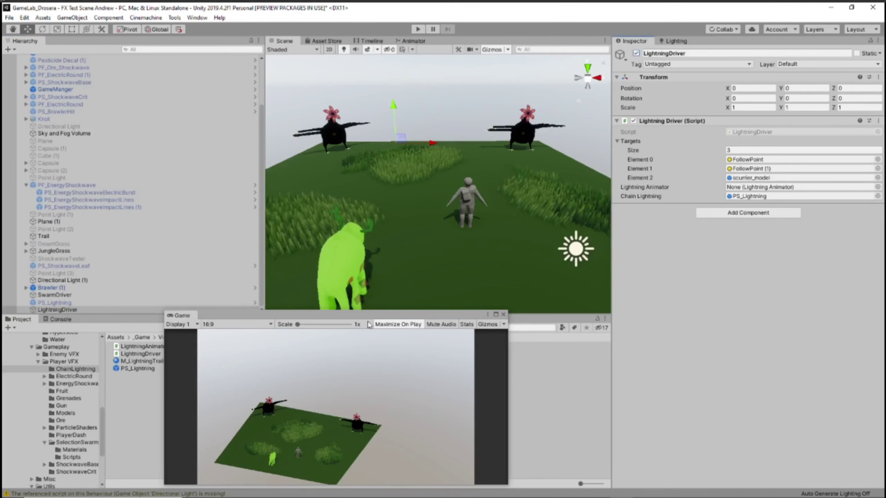
left_click(419, 29)
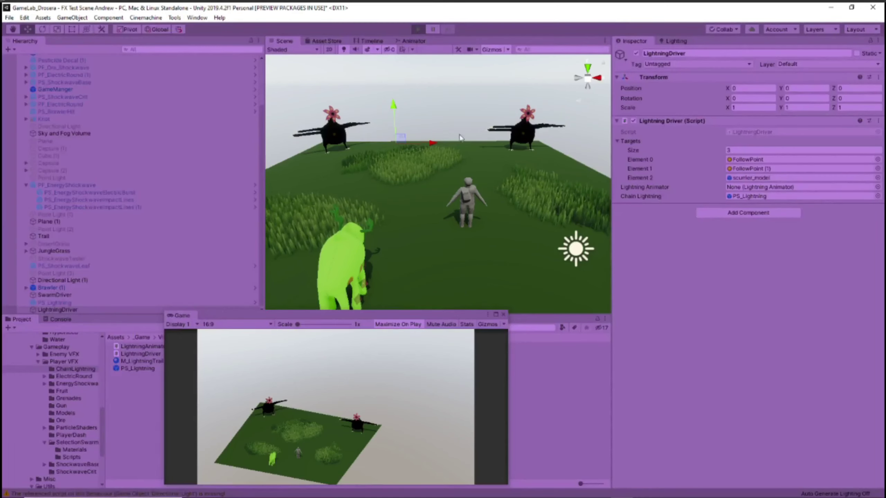
left_click(497, 314)
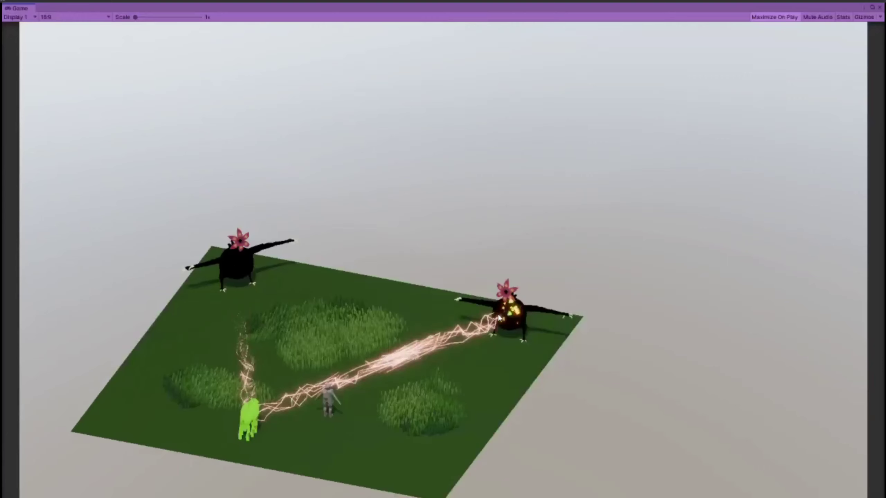